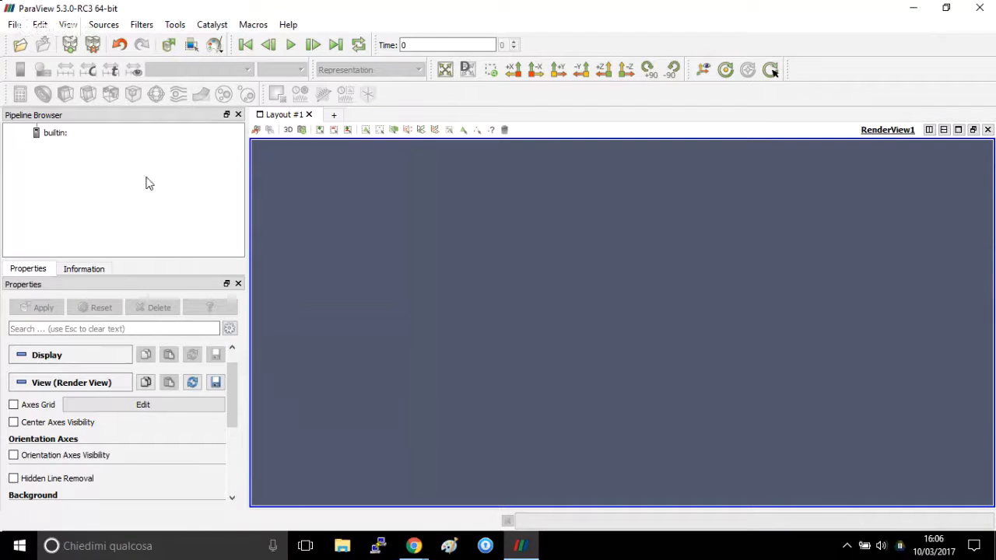
# Load the OpenFOAM_101.case file from the EnSight folder with all its cell arrays and display the geometry.
pyautogui.rightClick(77, 165)
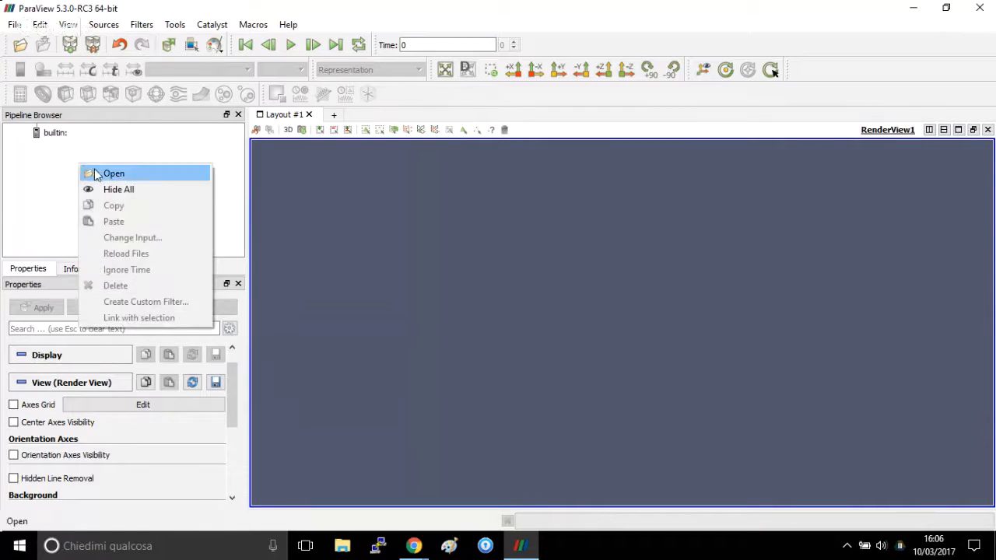
pyautogui.click(96, 175)
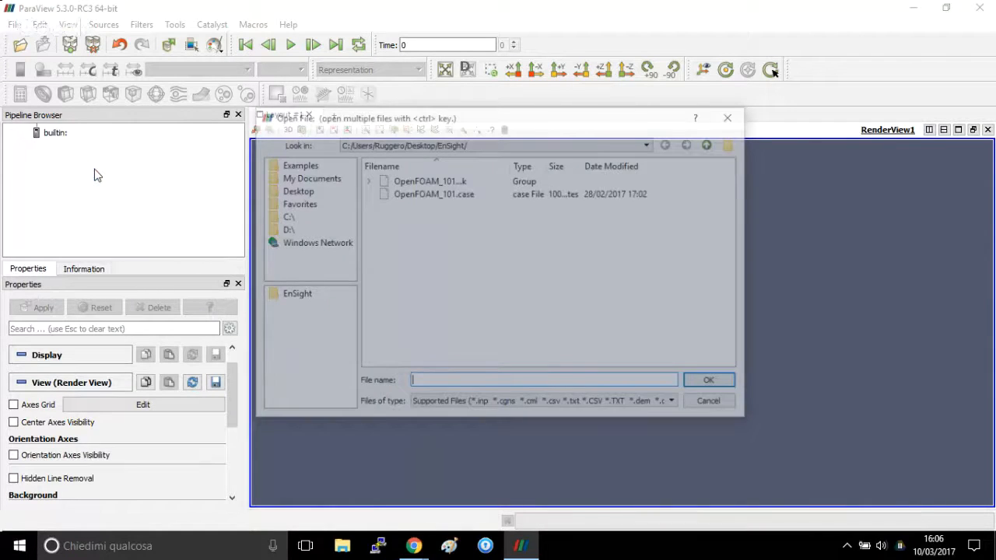
pyautogui.click(433, 194)
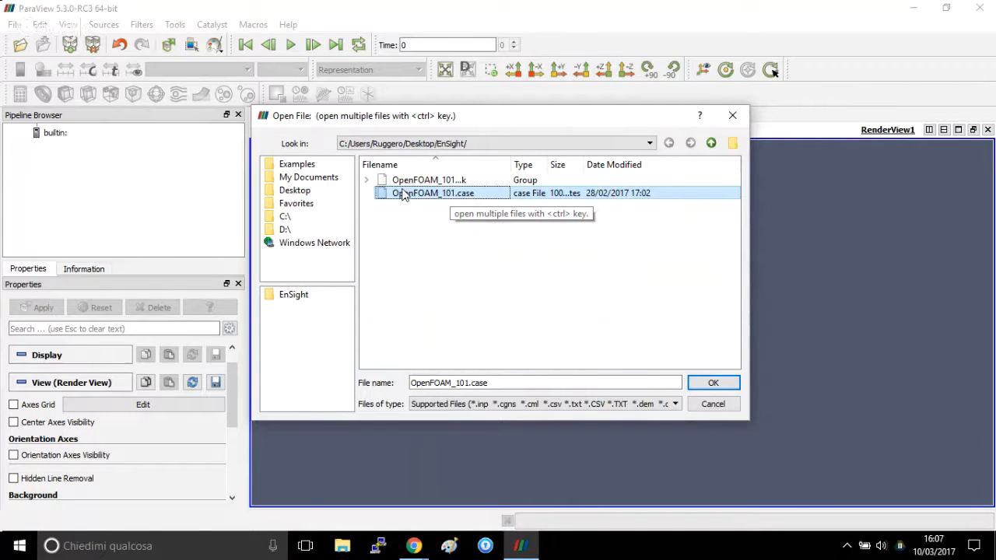
pyautogui.click(721, 384)
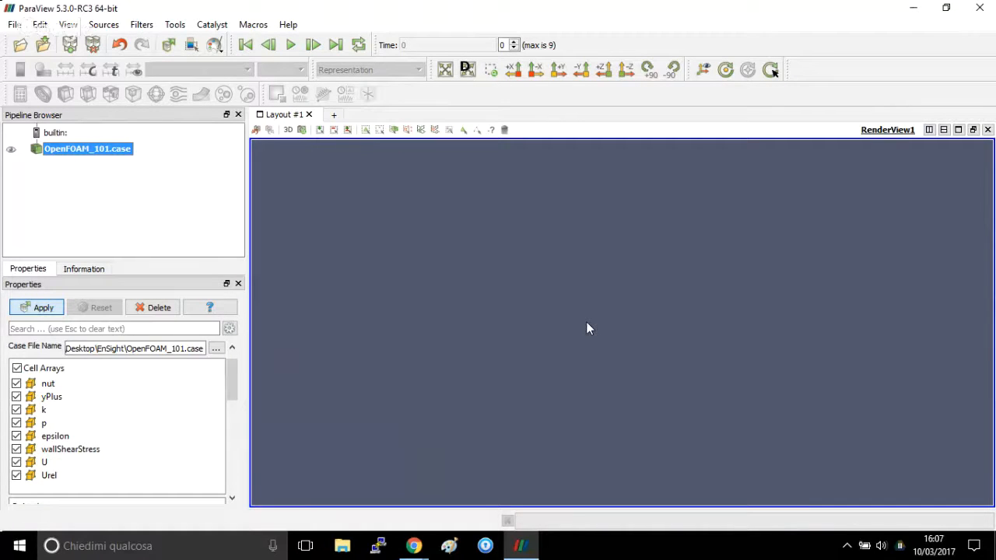
pyautogui.hotkey('alt', 'a')
pyautogui.moveTo(586, 321); pyautogui.dragTo(522, 327)
pyautogui.scroll(3, 555, 372)
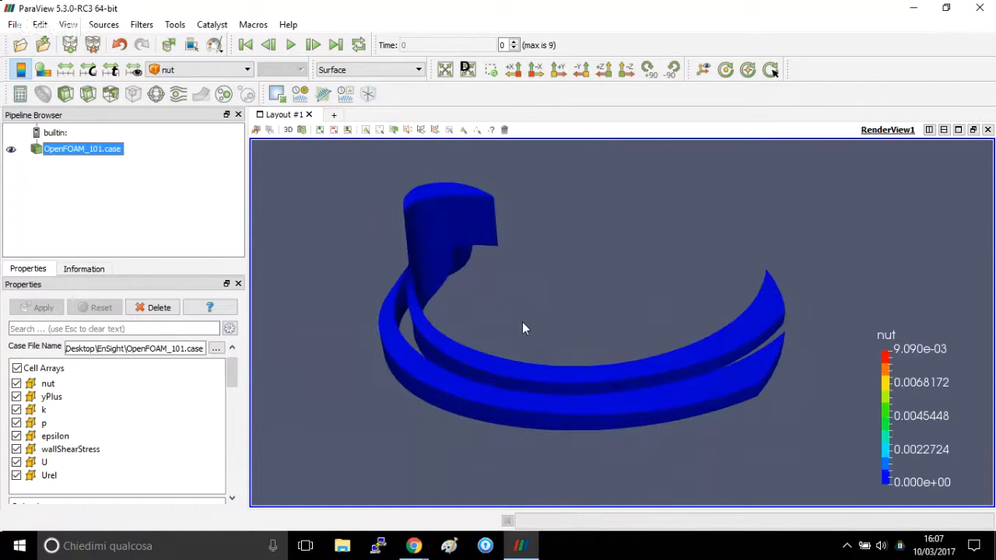
# Go to the last time step and rescale the nut colour map to the data range.
pyautogui.click(334, 46)
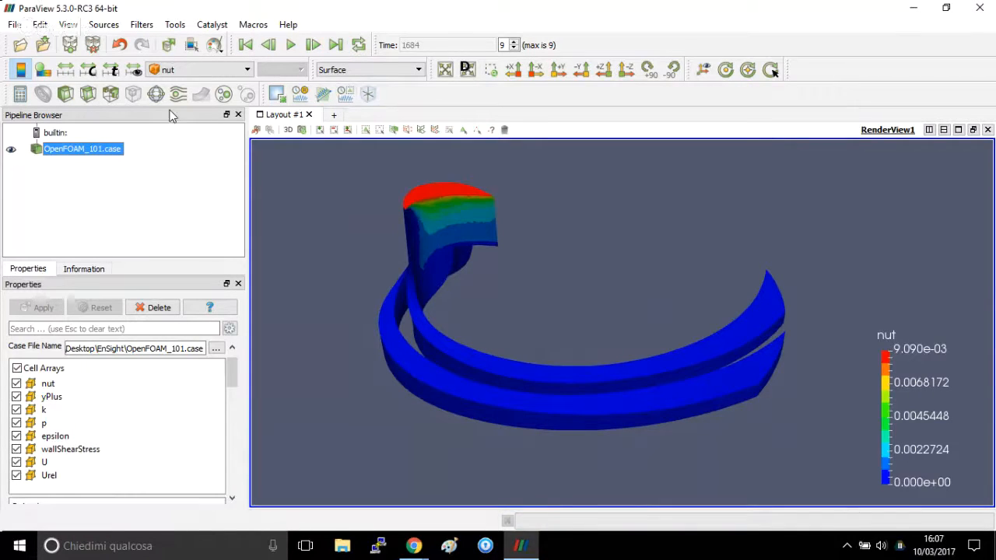
pyautogui.click(66, 70)
pyautogui.moveTo(405, 313); pyautogui.dragTo(349, 310)
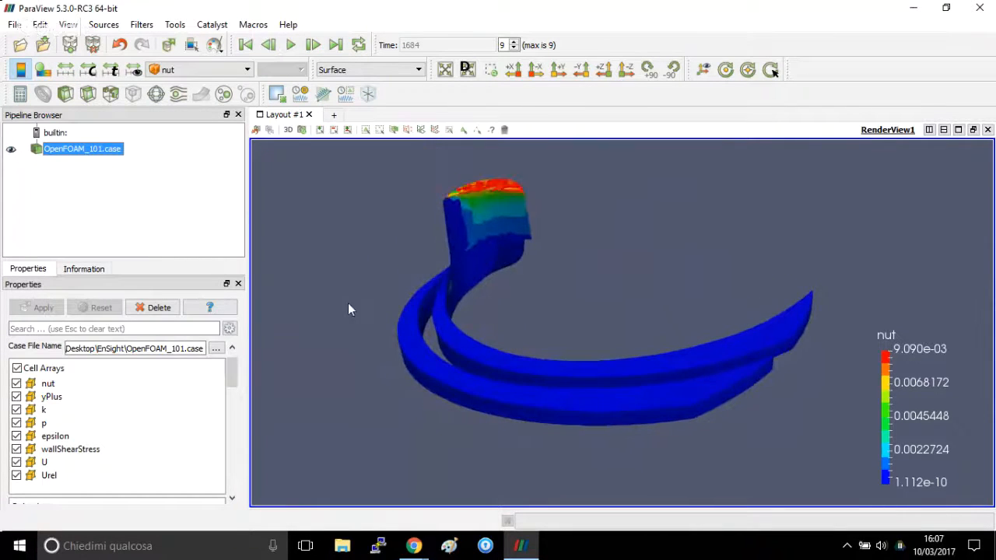
# Colour the OpenFOAM_101.case geometry by the pressure field p.
pyautogui.click(183, 69)
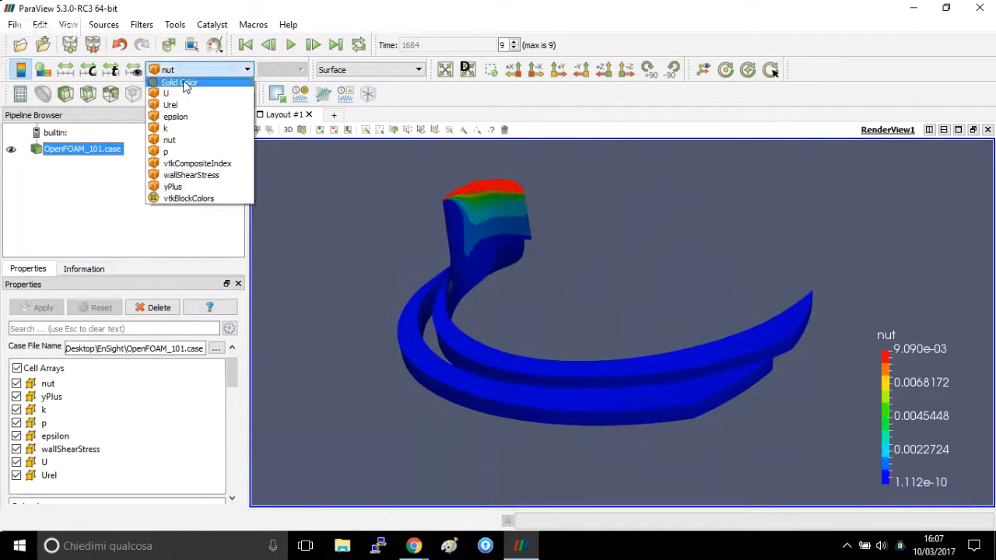
pyautogui.click(193, 152)
pyautogui.moveTo(438, 284); pyautogui.dragTo(537, 326)
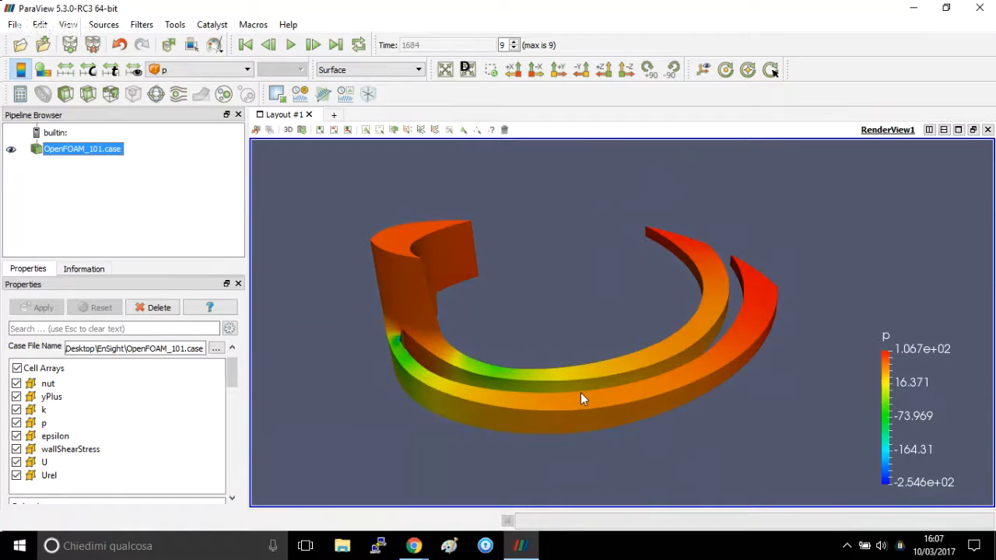
# Extract the nose and wall blocks from OpenFOAM_101.case with an Extract Block filter.
pyautogui.click(139, 25)
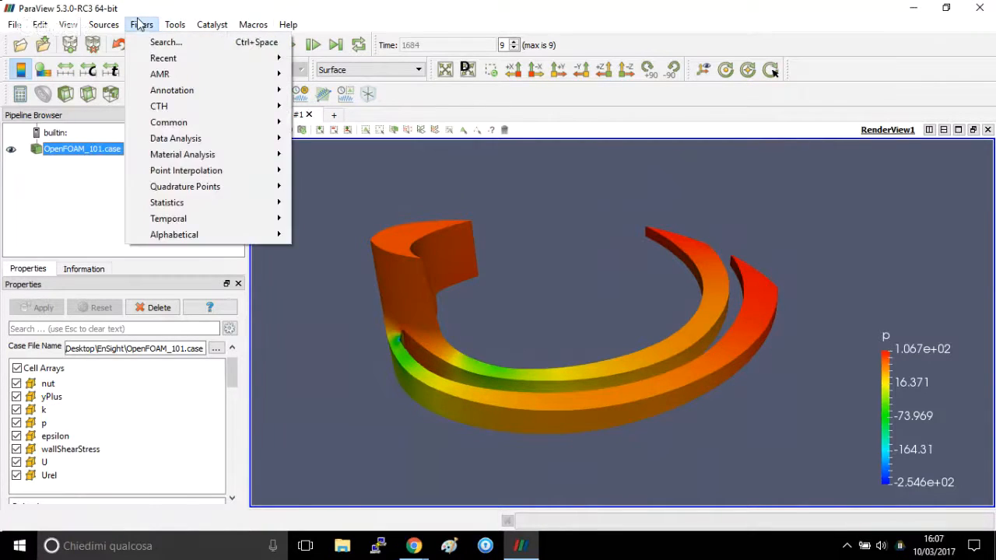
pyautogui.click(140, 27)
pyautogui.click(139, 26)
pyautogui.click(137, 36)
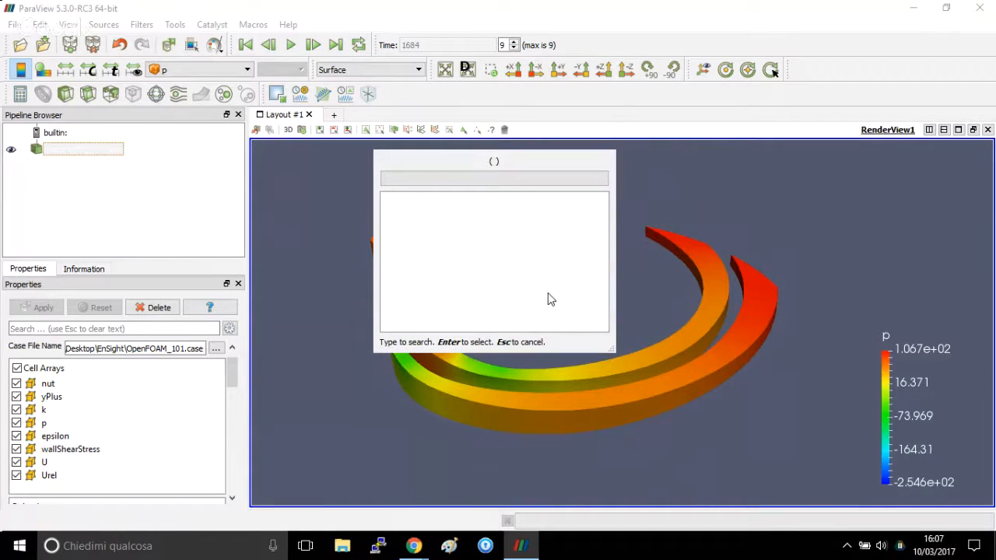
pyautogui.write('extra')
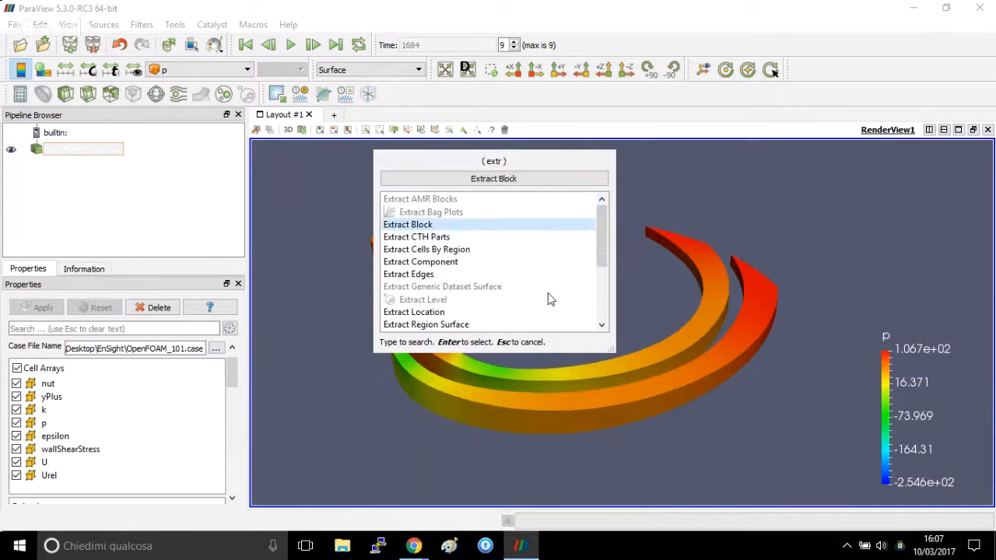
pyautogui.click(505, 184)
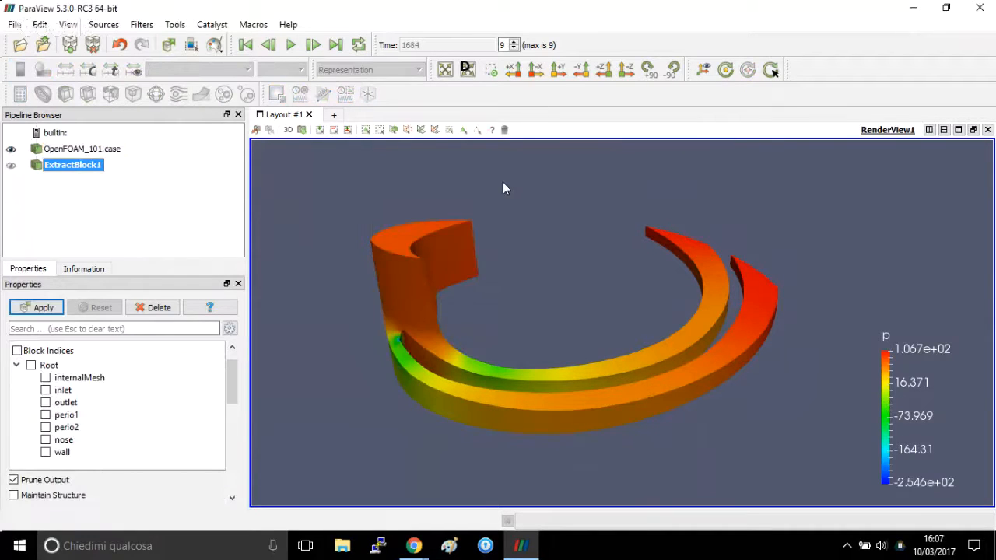
pyautogui.click(46, 441)
pyautogui.click(45, 452)
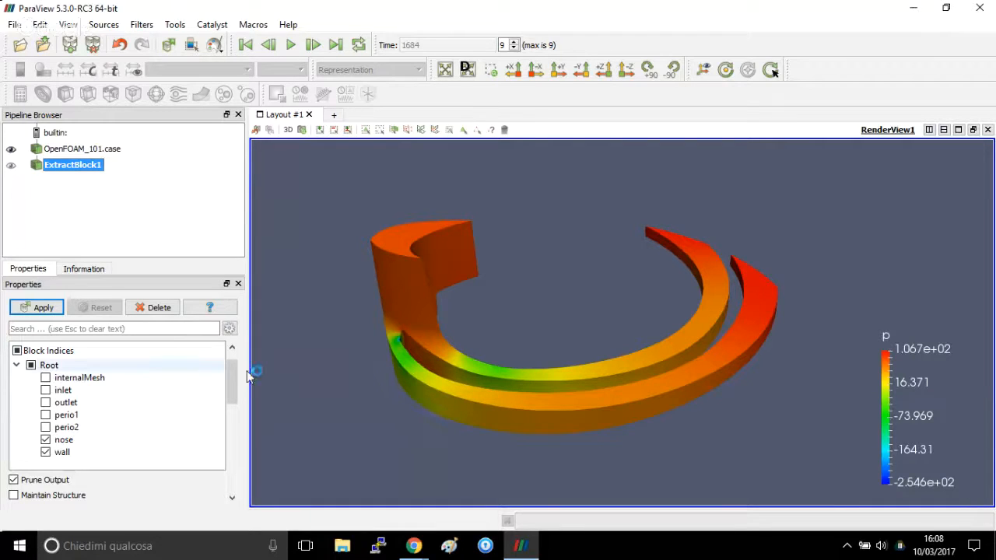
pyautogui.click(33, 308)
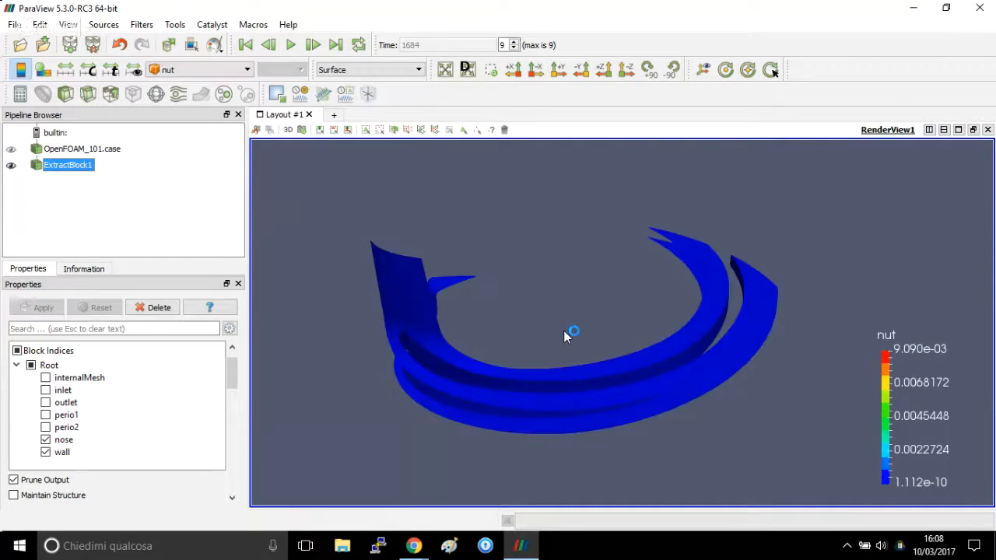
# Colour the extracted nose and wall blocks by p and inspect them from several angles.
pyautogui.moveTo(564, 330); pyautogui.dragTo(608, 360)
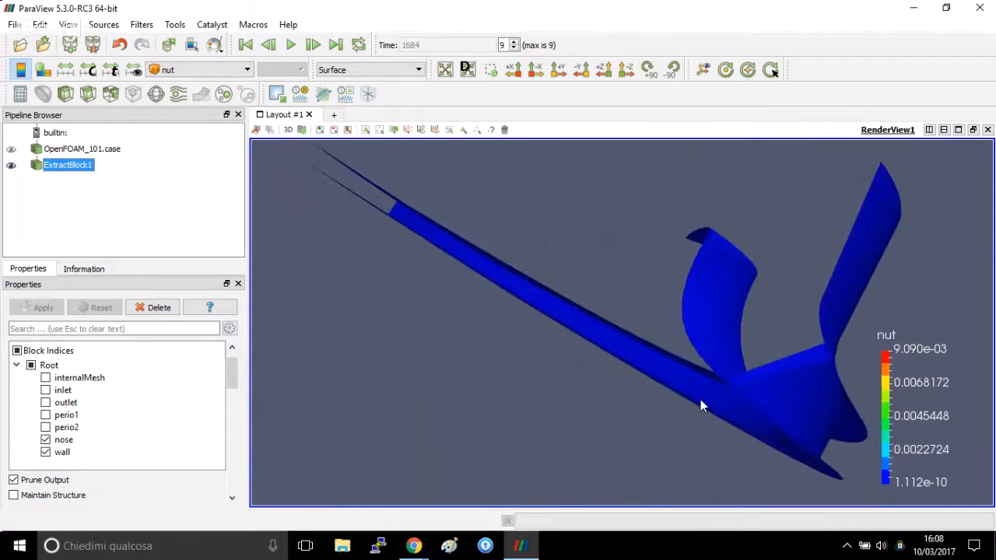
pyautogui.moveTo(703, 405); pyautogui.dragTo(326, 225)
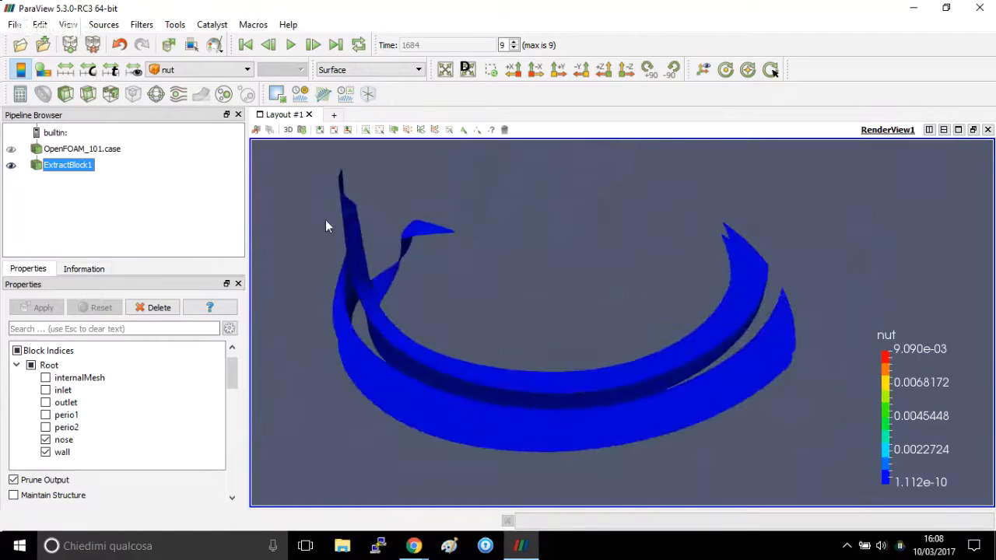
pyautogui.click(173, 69)
pyautogui.click(197, 187)
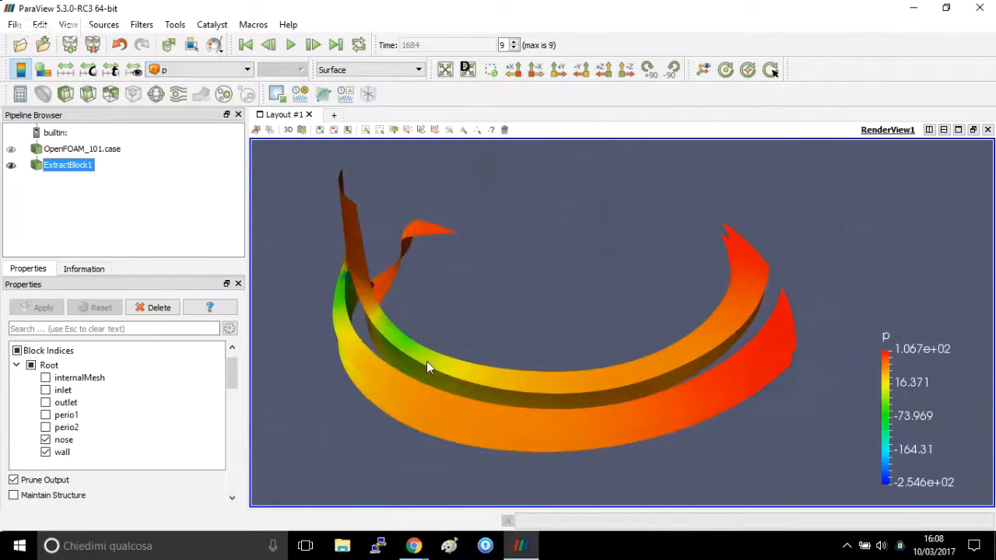
pyautogui.moveTo(426, 361); pyautogui.dragTo(242, 155)
# Compare the k and U magnitude fields on the extracted blocks, returning the colouring to p.
pyautogui.click(223, 71)
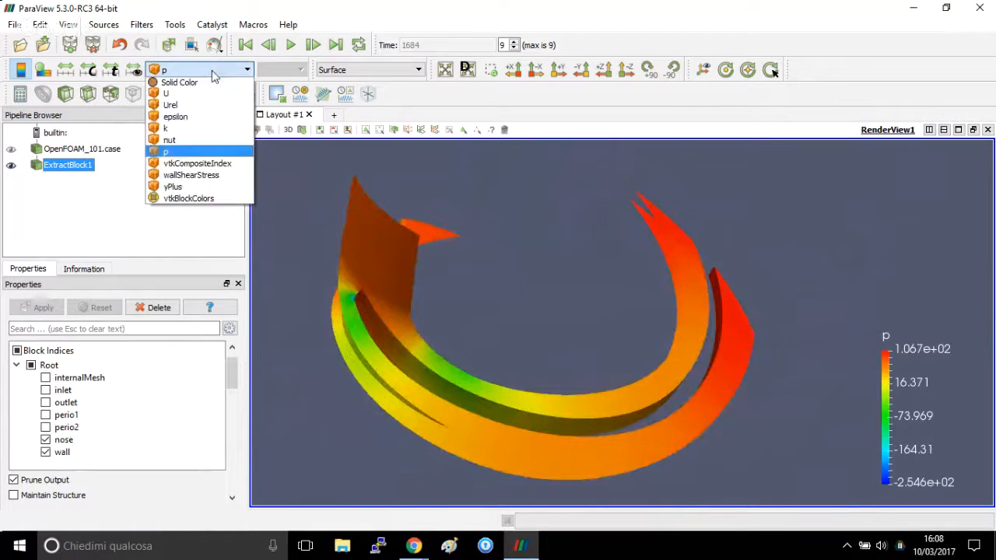
pyautogui.click(194, 127)
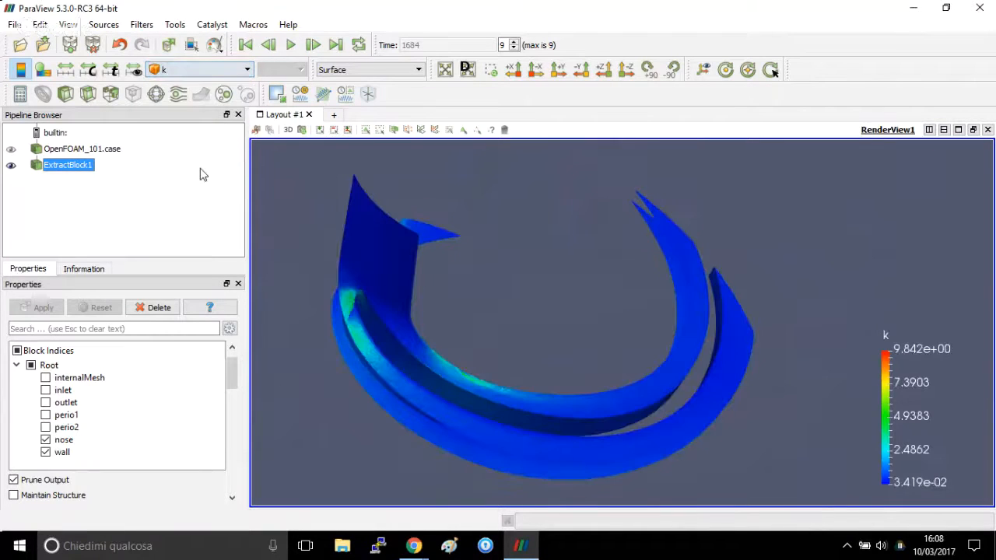
pyautogui.click(201, 70)
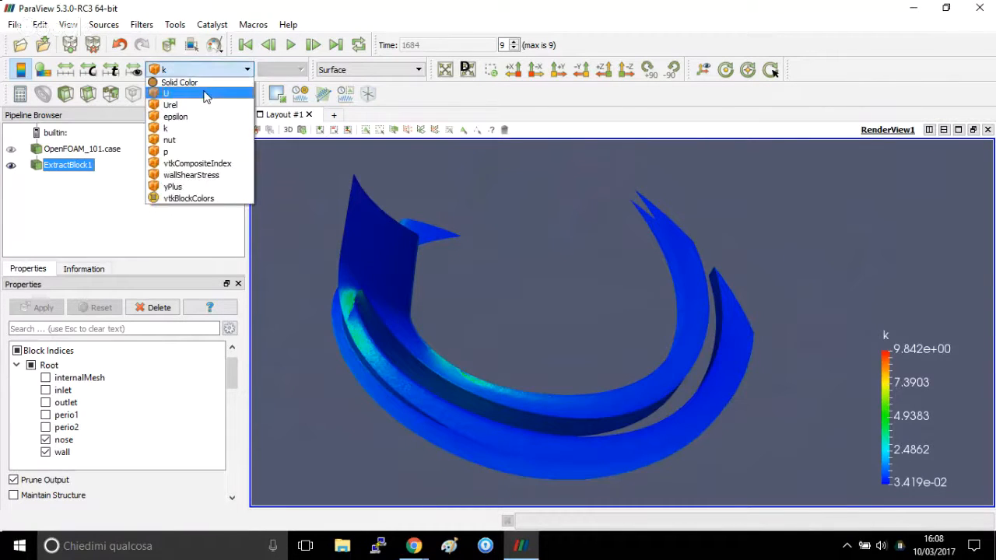
pyautogui.click(205, 94)
pyautogui.click(198, 70)
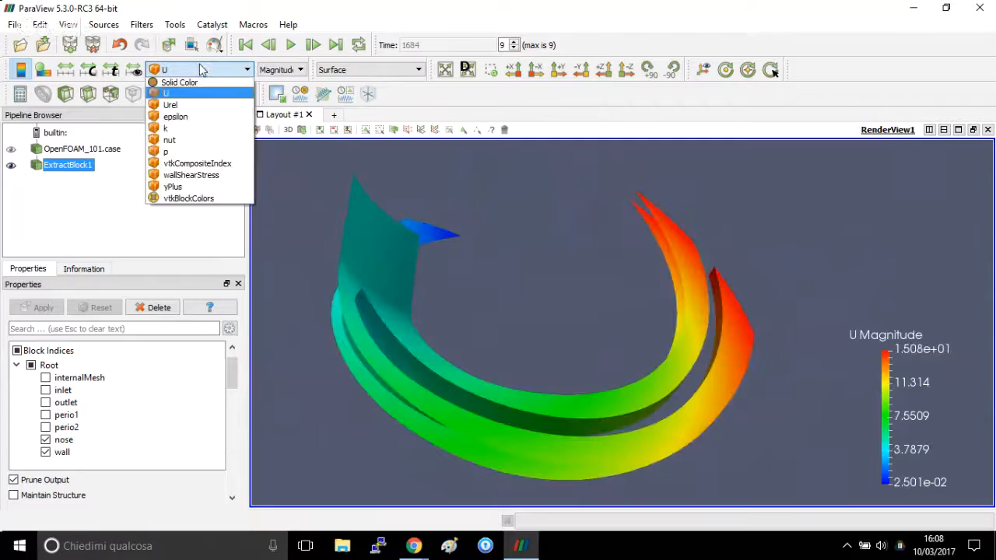
pyautogui.click(195, 151)
pyautogui.moveTo(443, 429); pyautogui.dragTo(460, 403)
pyautogui.moveTo(532, 363); pyautogui.dragTo(540, 376)
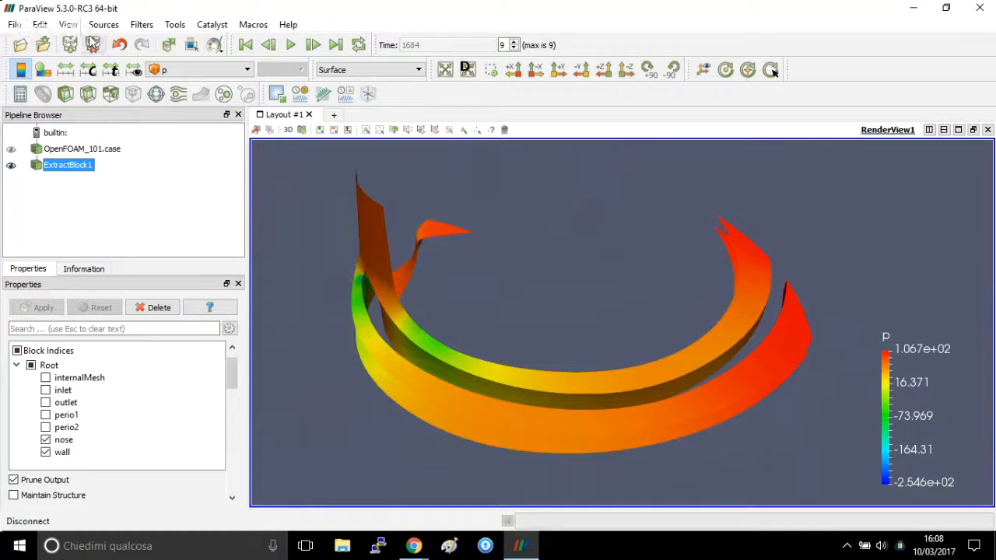
# Apply a Cell Data to Point Data filter to the extracted nose and wall blocks.
pyautogui.click(150, 26)
pyautogui.click(160, 42)
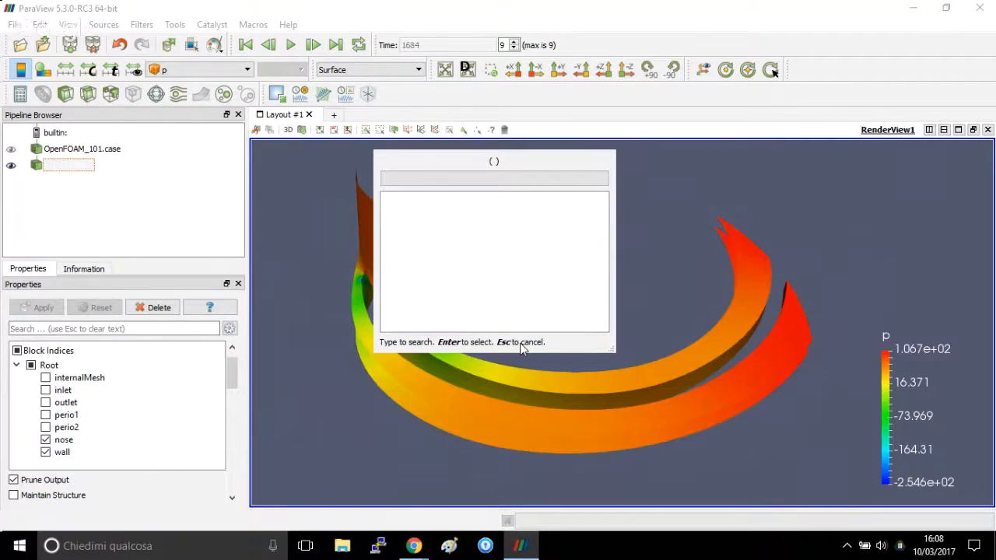
pyautogui.write('ce')
pyautogui.press('Down')
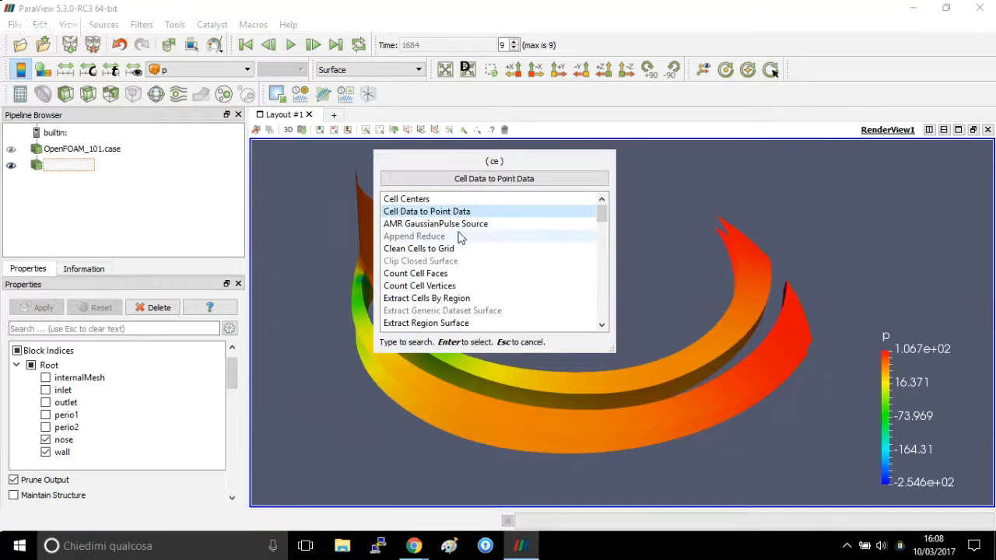
pyautogui.click(495, 181)
pyautogui.click(36, 308)
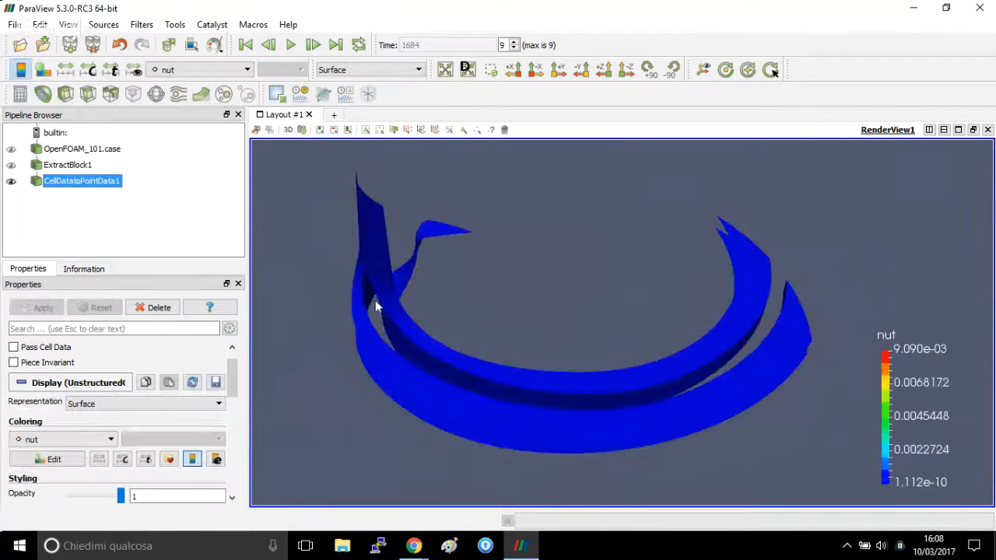
# Apply an Extract Surface filter to the point data result.
pyautogui.click(140, 25)
pyautogui.click(177, 42)
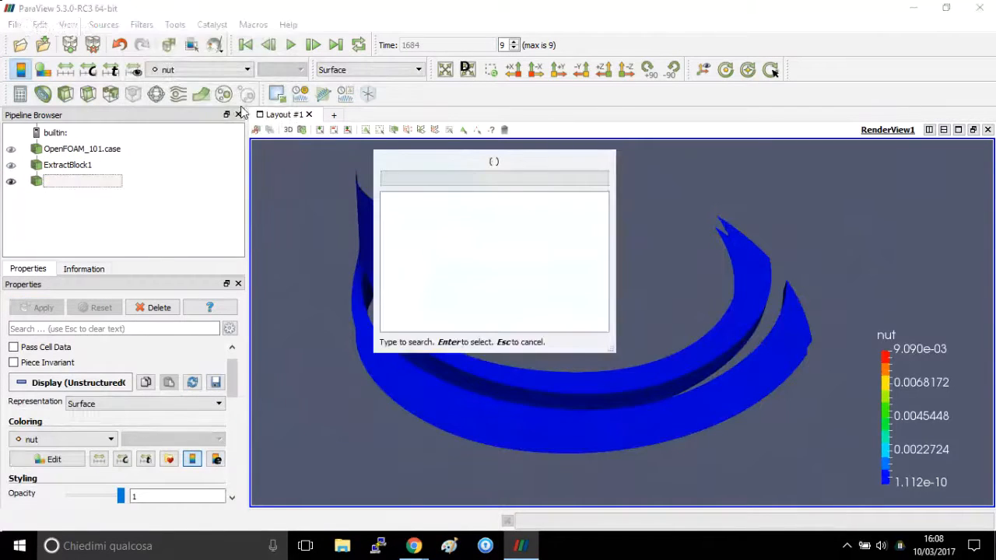
pyautogui.write('surfa')
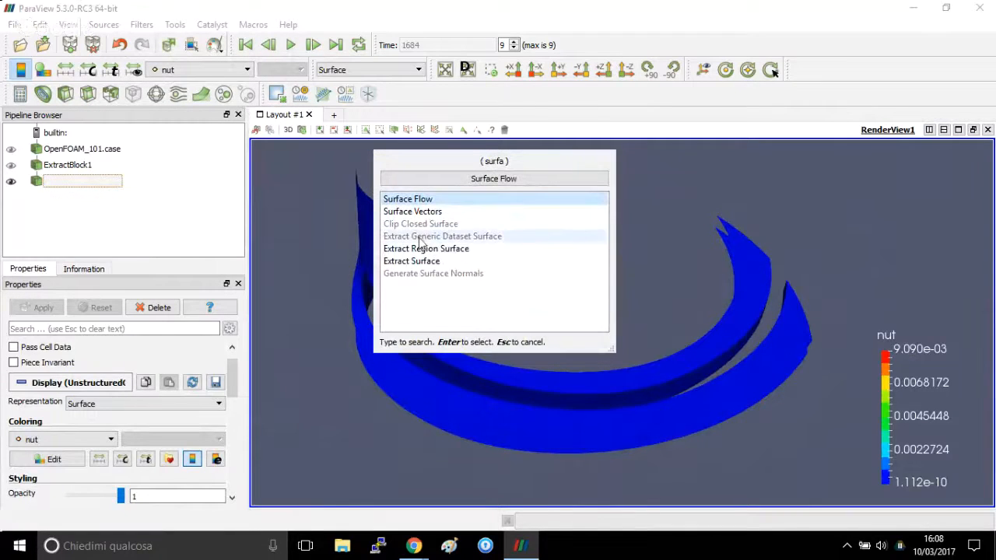
pyautogui.click(434, 261)
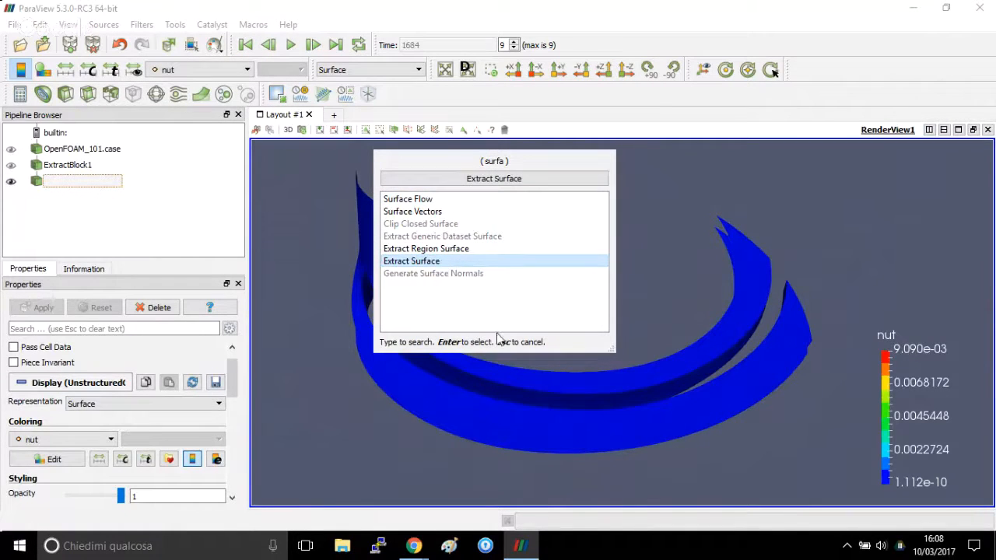
pyautogui.click(499, 179)
pyautogui.click(35, 307)
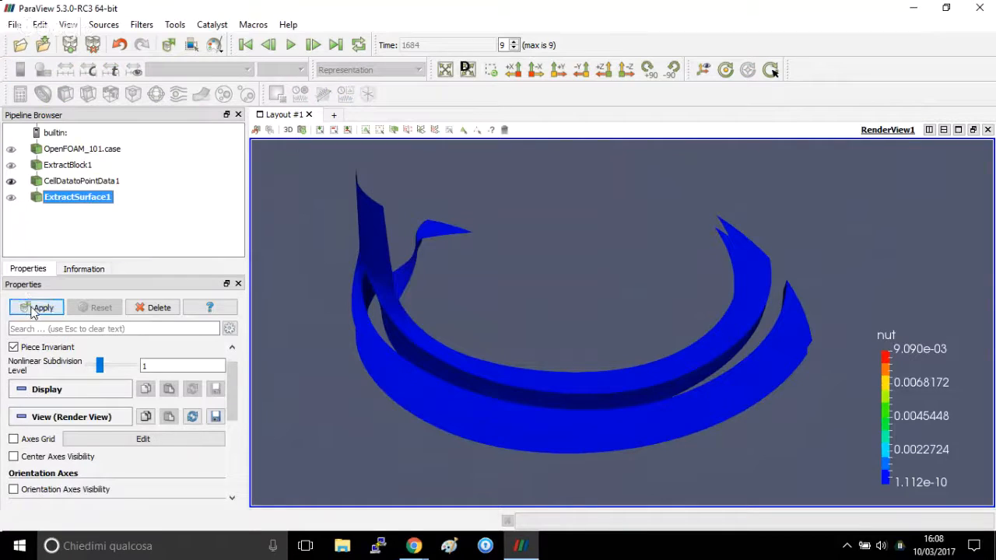
# View the wallShearStress magnitude on the extracted surface and switch its colouring to p.
pyautogui.click(195, 70)
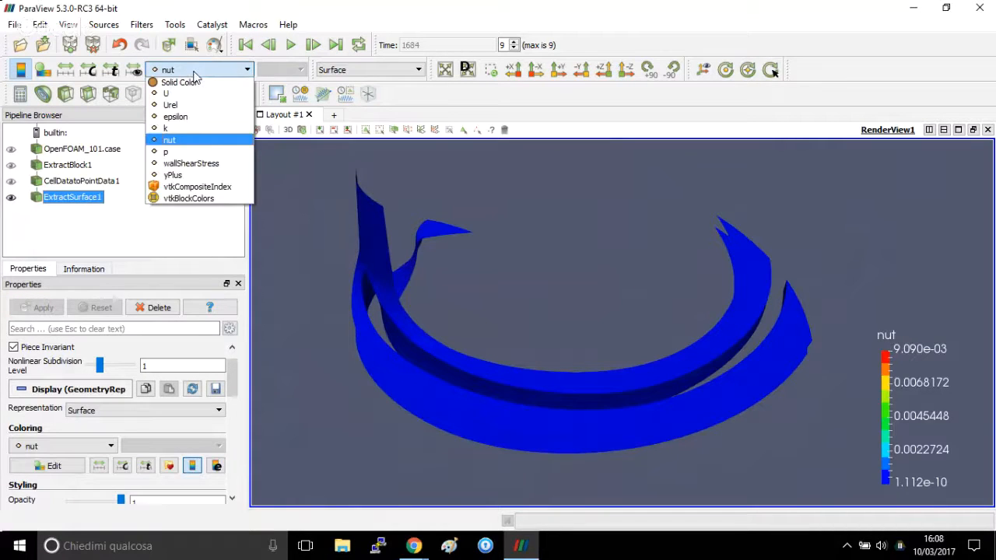
pyautogui.click(190, 164)
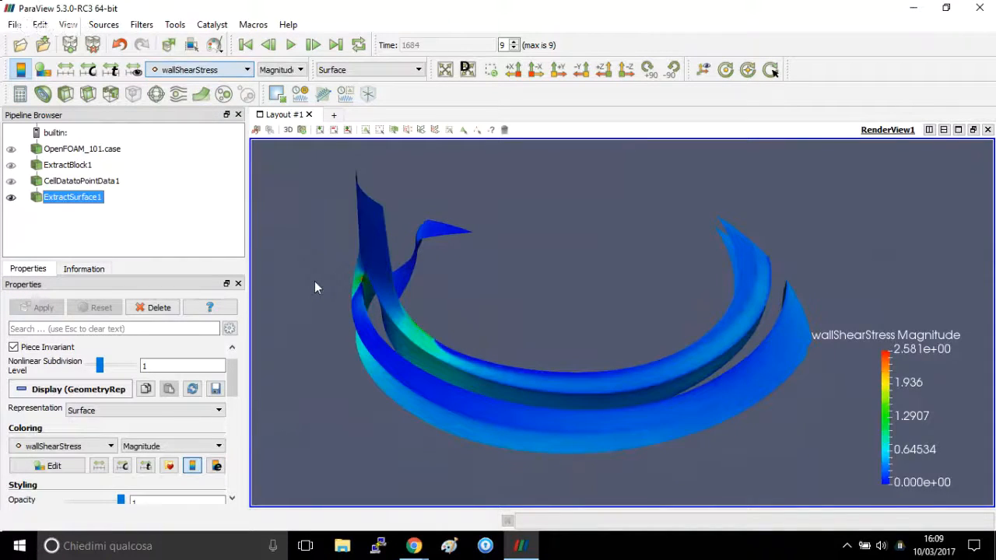
pyautogui.click(195, 71)
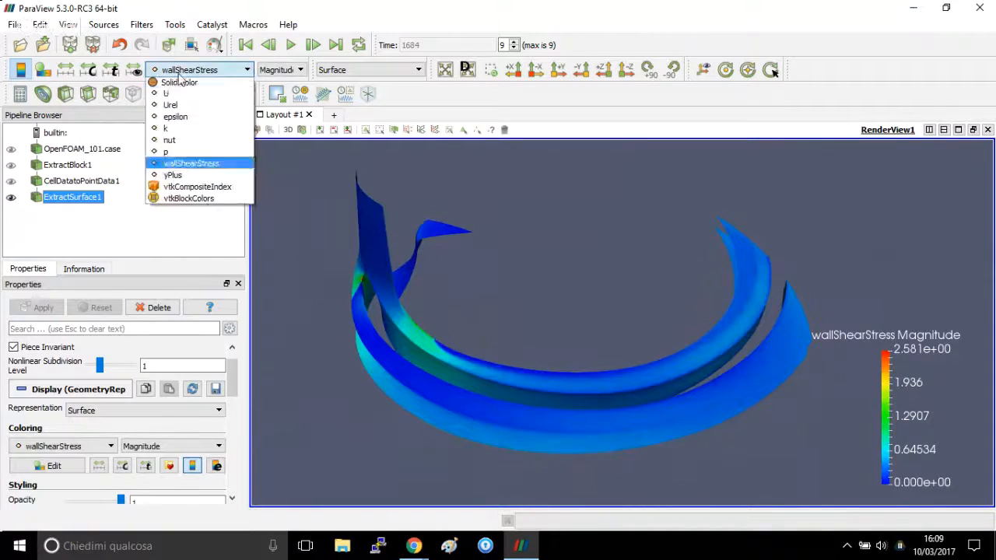
pyautogui.click(204, 153)
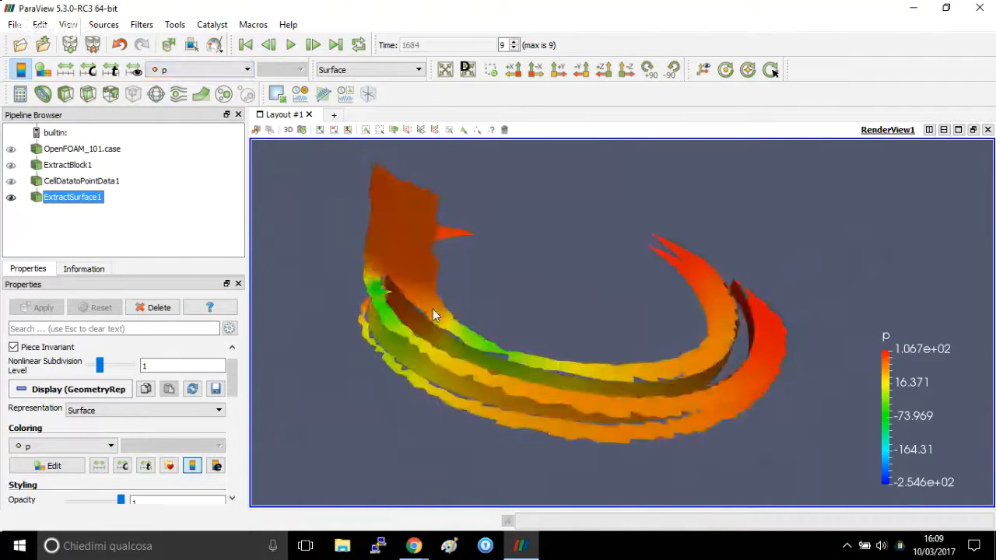
pyautogui.moveTo(435, 314); pyautogui.dragTo(477, 352)
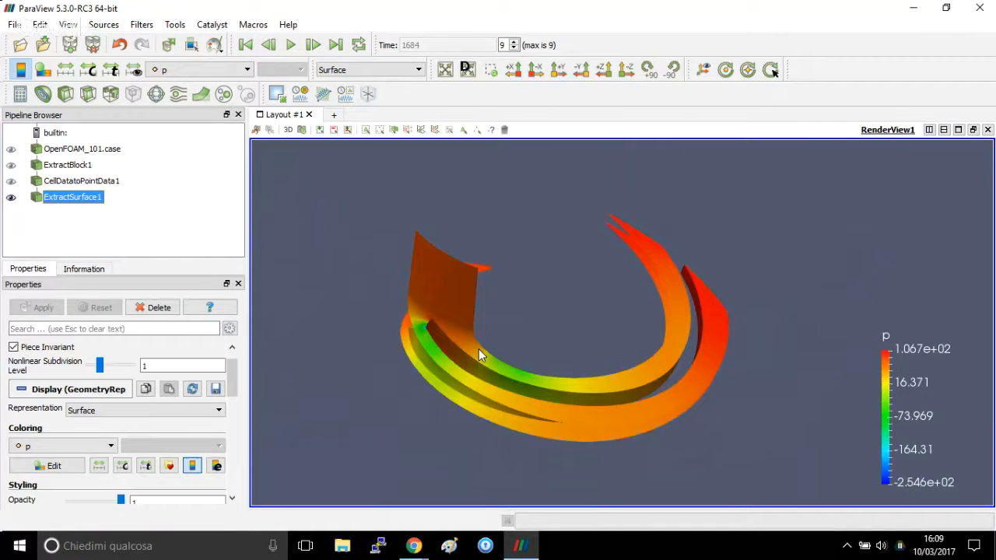
# Apply a Generate Surface Normals filter to the extracted surface.
pyautogui.moveTo(479, 351); pyautogui.dragTo(455, 347)
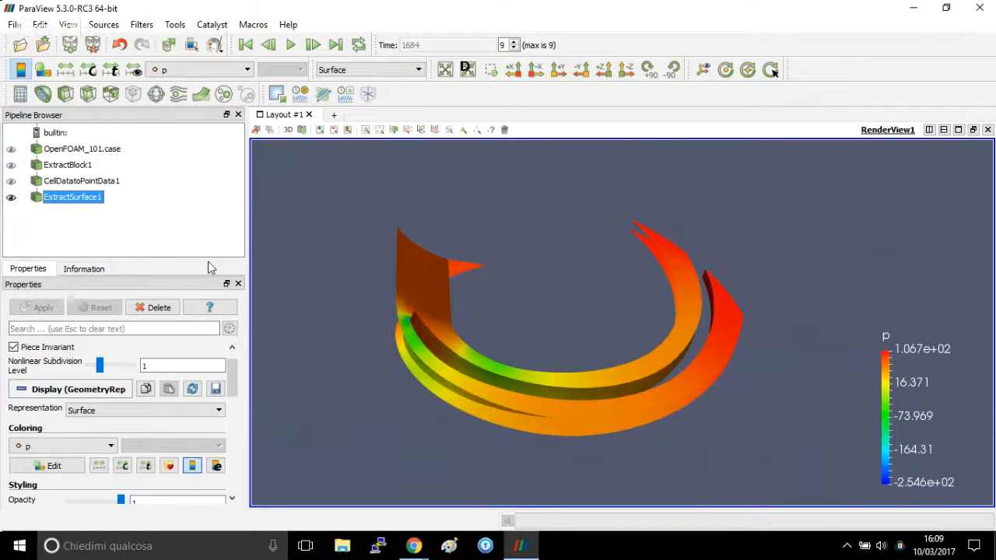
pyautogui.click(142, 24)
pyautogui.click(157, 40)
pyautogui.write('norm')
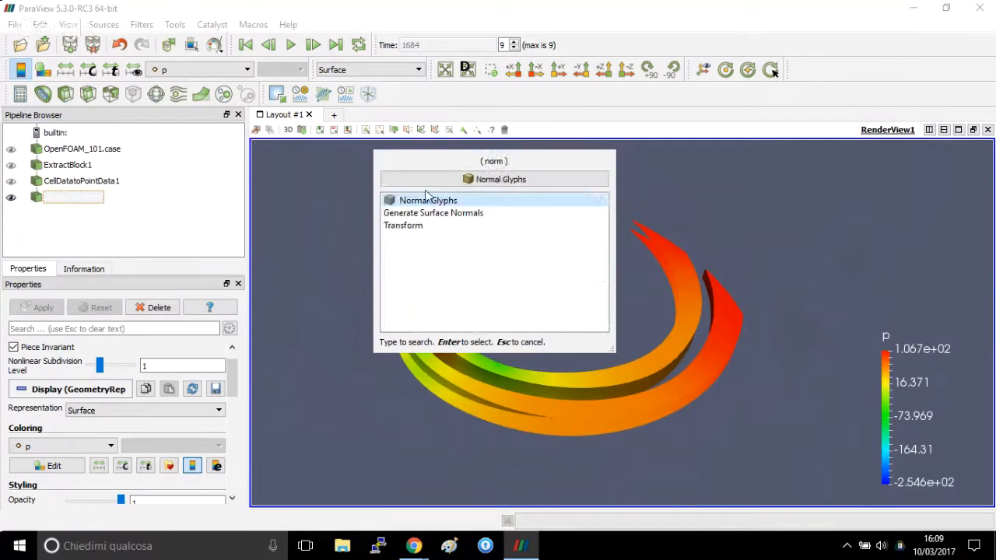
pyautogui.click(471, 217)
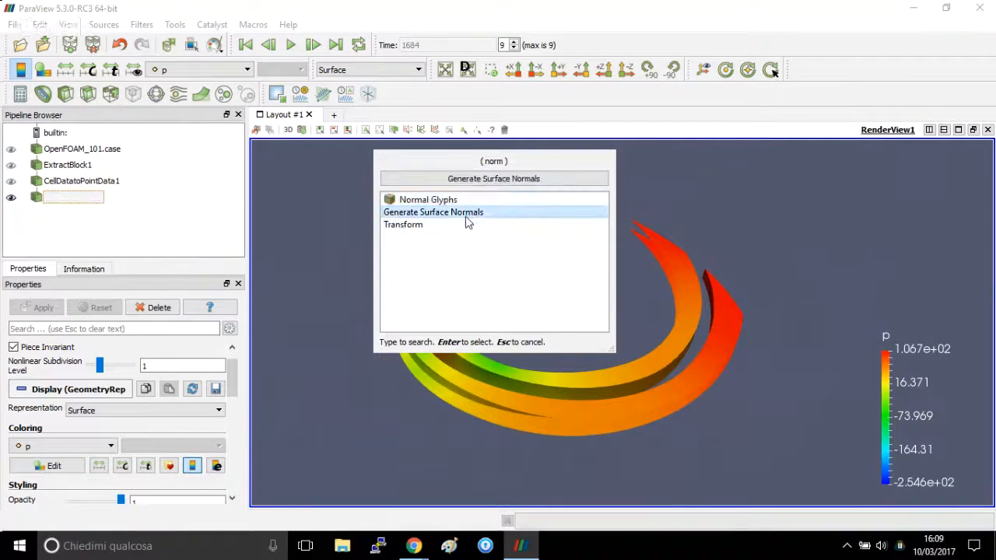
pyautogui.click(490, 179)
pyautogui.click(37, 308)
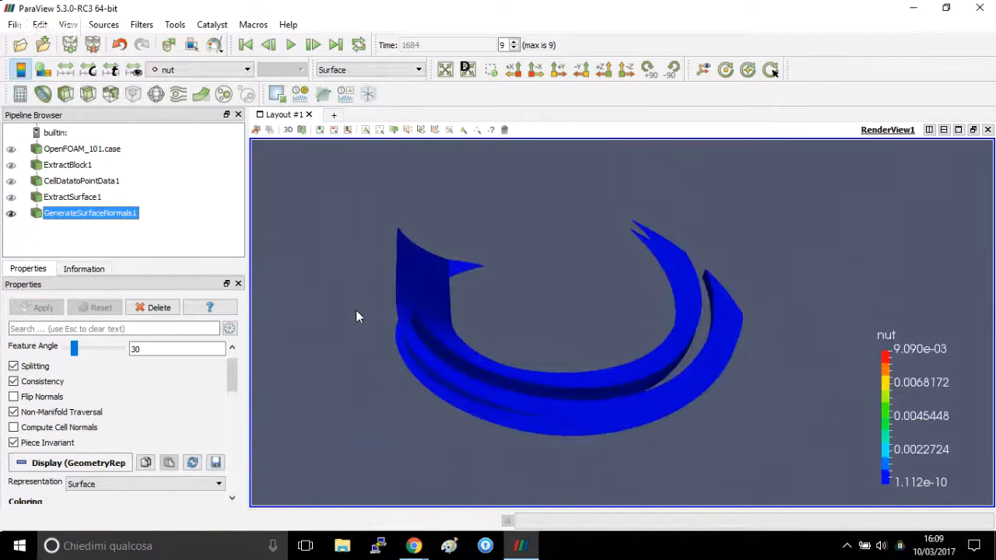
# Colour the surface normals result by the X component of Normals.
pyautogui.click(178, 70)
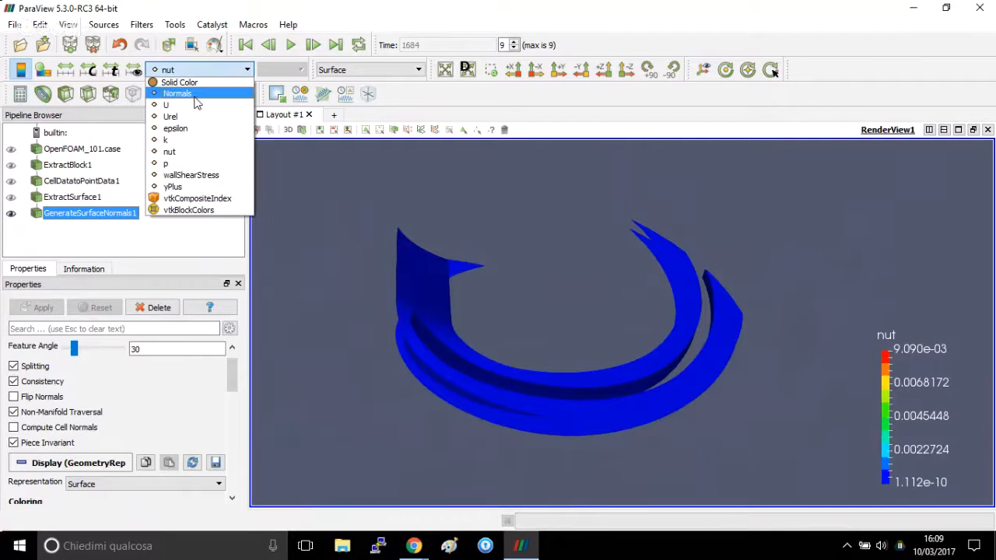
pyautogui.click(176, 92)
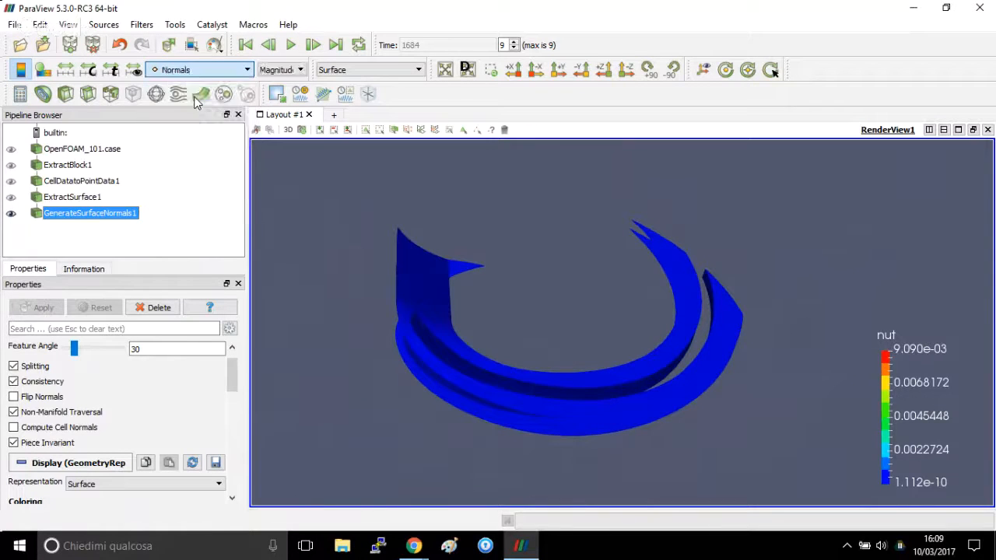
pyautogui.click(279, 70)
pyautogui.click(268, 87)
pyautogui.moveTo(334, 194); pyautogui.dragTo(450, 370)
pyautogui.moveTo(450, 370); pyautogui.dragTo(437, 339, button='right')
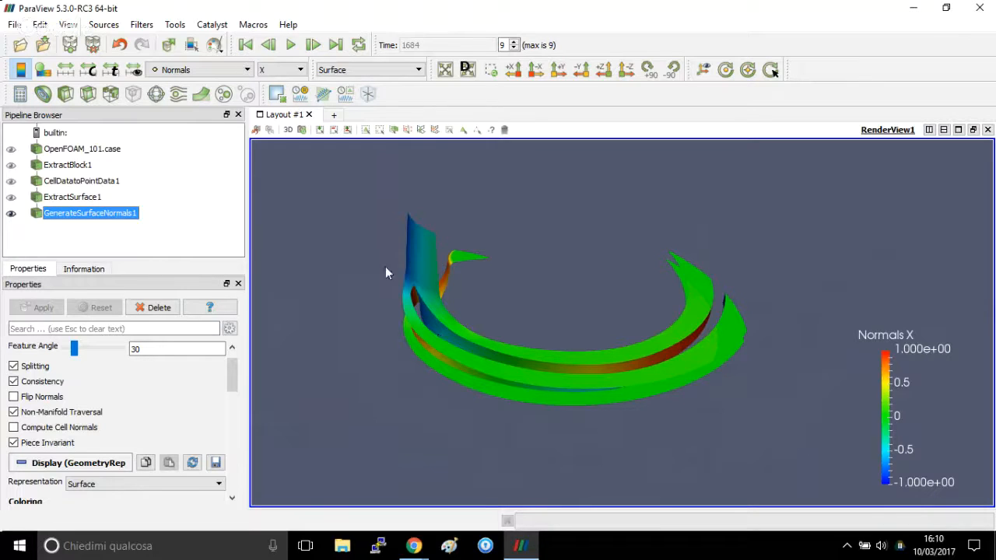
# Add a Calculator filter to the surface normals result and name its result array Force.
pyautogui.click(21, 94)
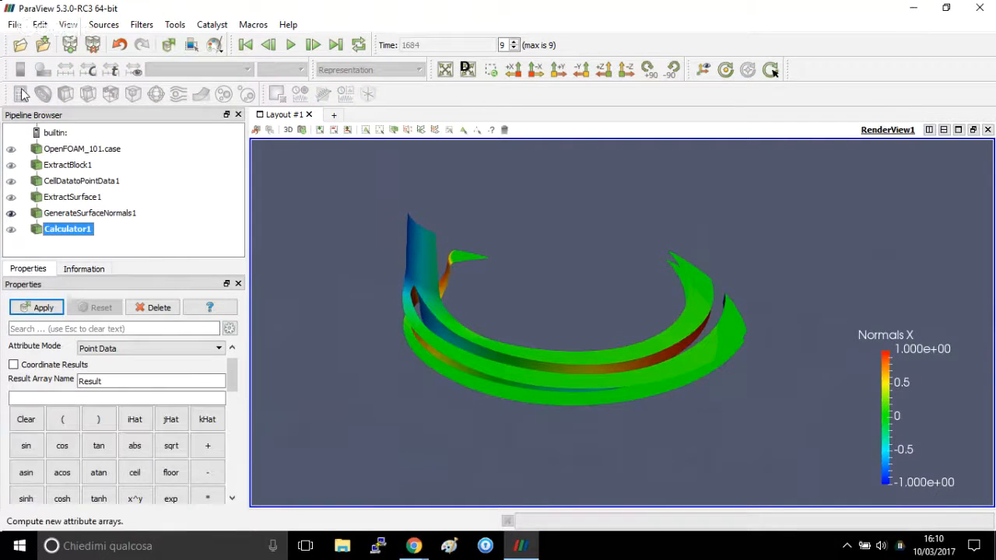
pyautogui.click(154, 308)
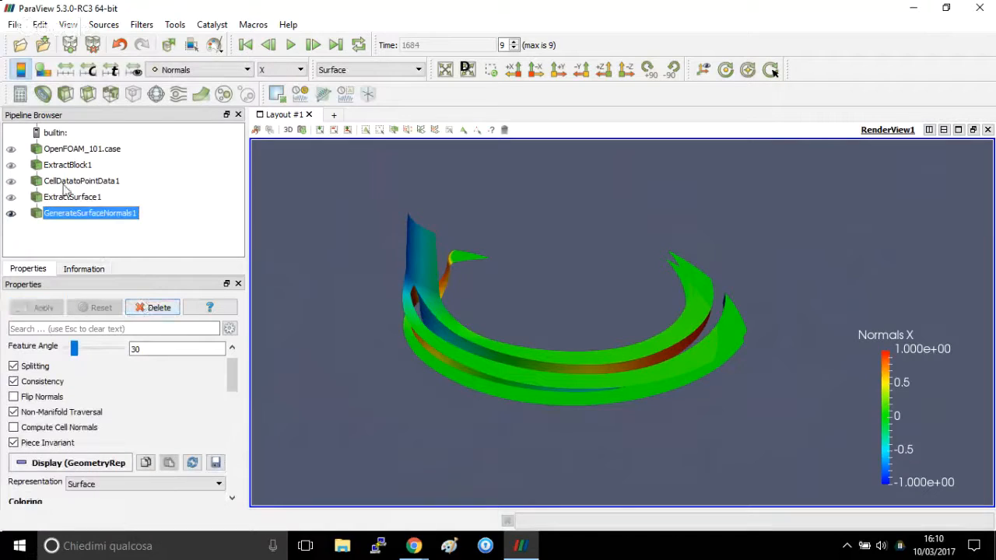
pyautogui.click(21, 94)
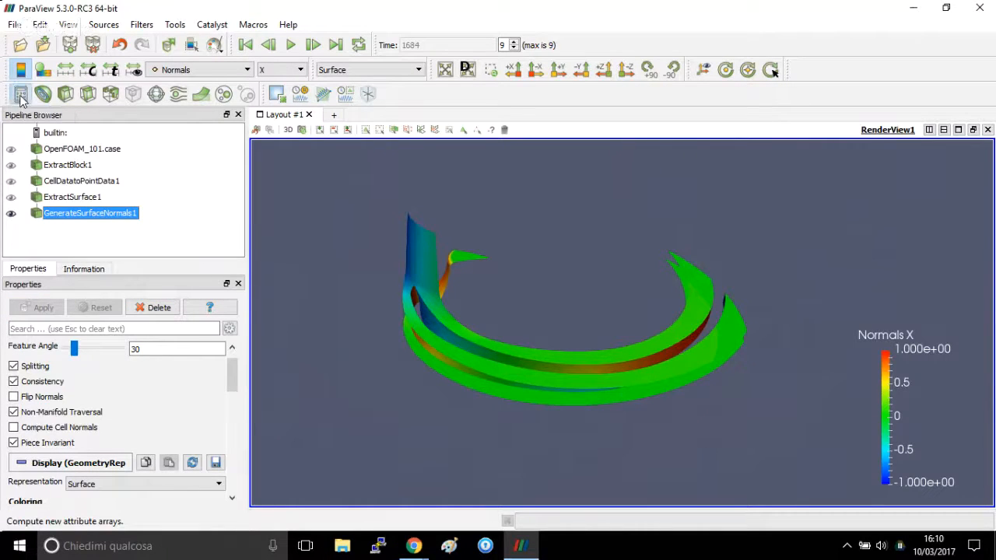
pyautogui.doubleClick(138, 382)
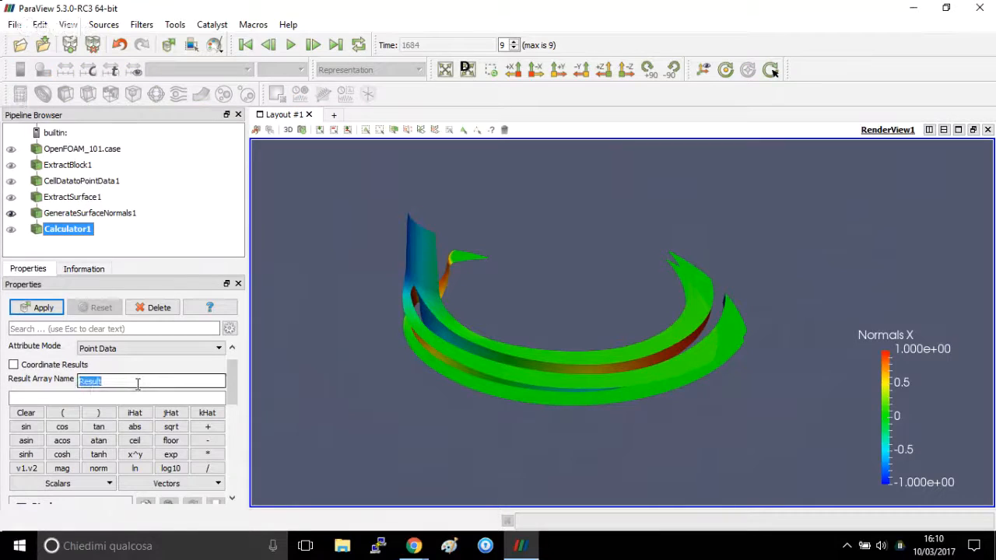
pyautogui.write('Force')
pyautogui.press('Tab')
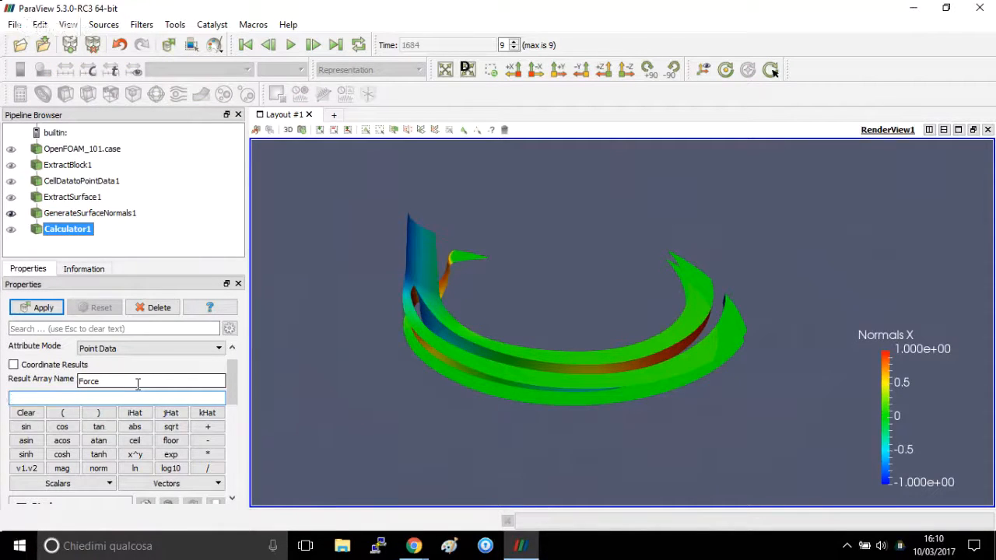
pyautogui.click(71, 470)
pyautogui.press('BackSpace')
pyautogui.press('BackSpace')
pyautogui.press('BackSpace')
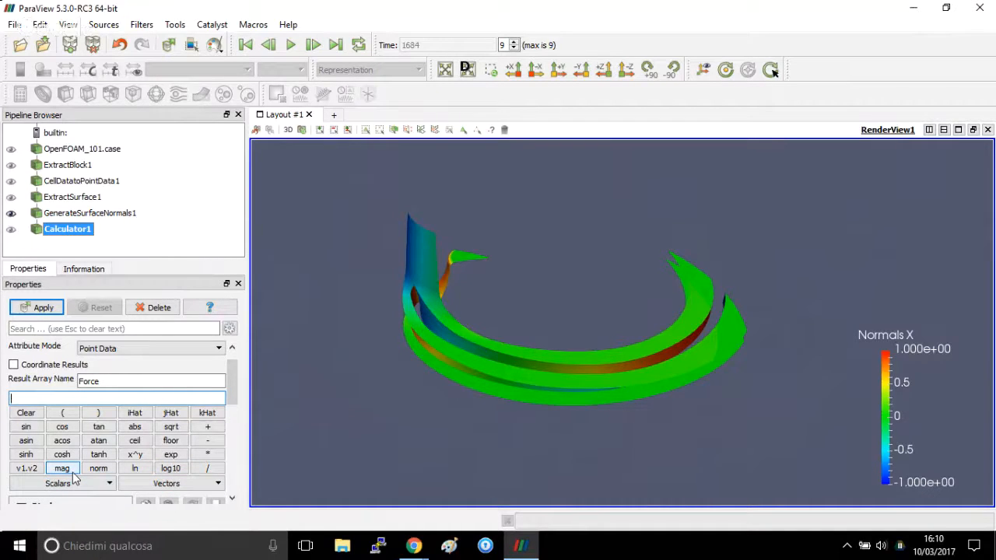
# Build the Force expression p*Normals+wallShearStress from the available scalar and vector arrays.
pyautogui.click(79, 489)
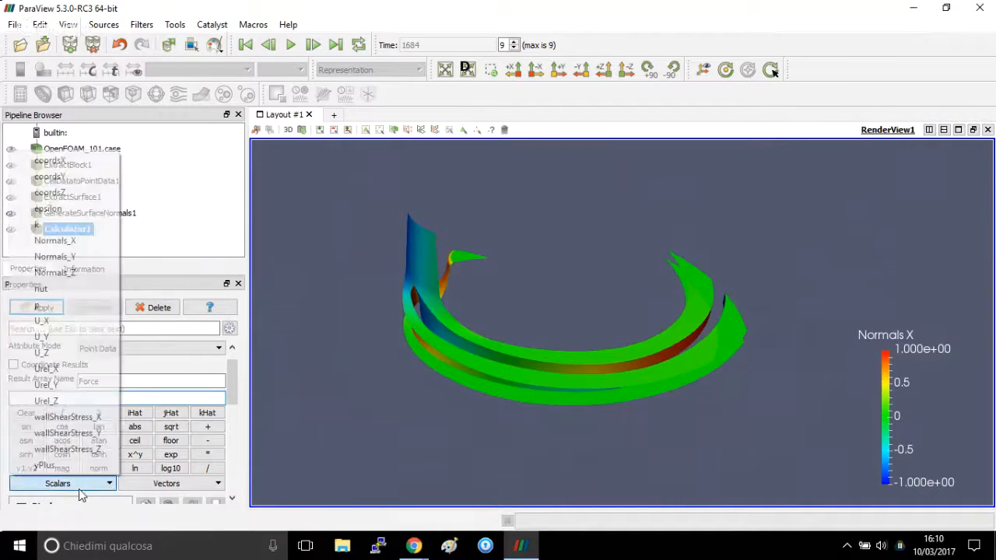
pyautogui.click(67, 306)
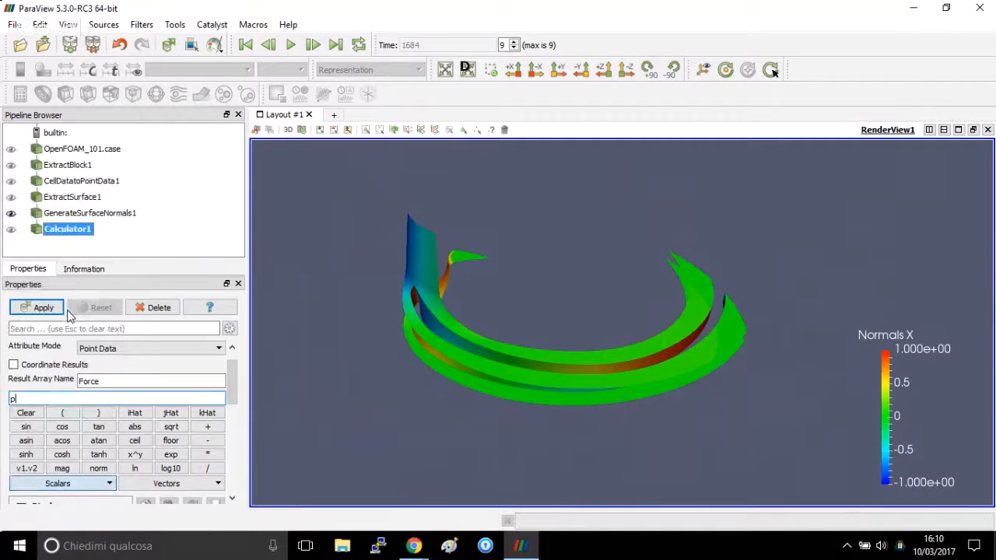
pyautogui.write('*')
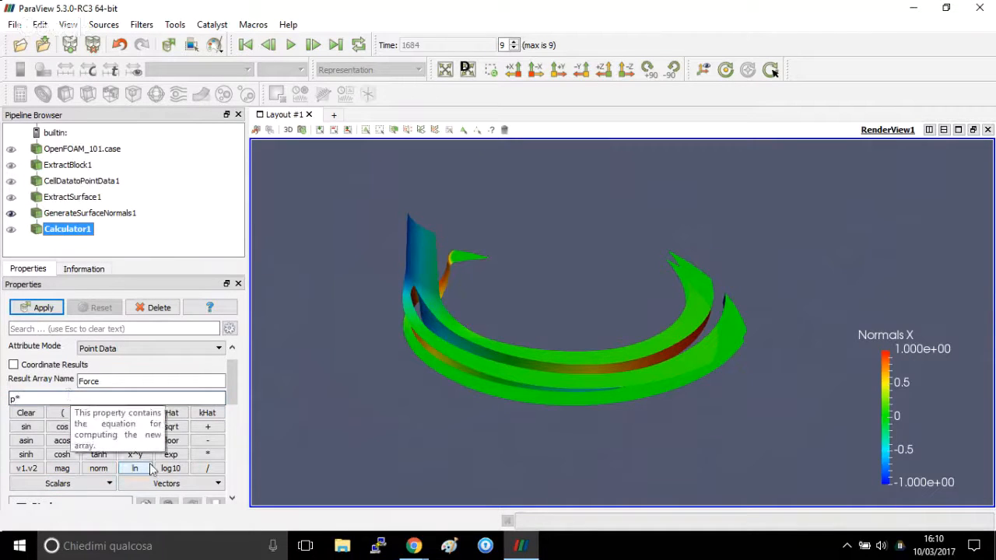
pyautogui.click(183, 484)
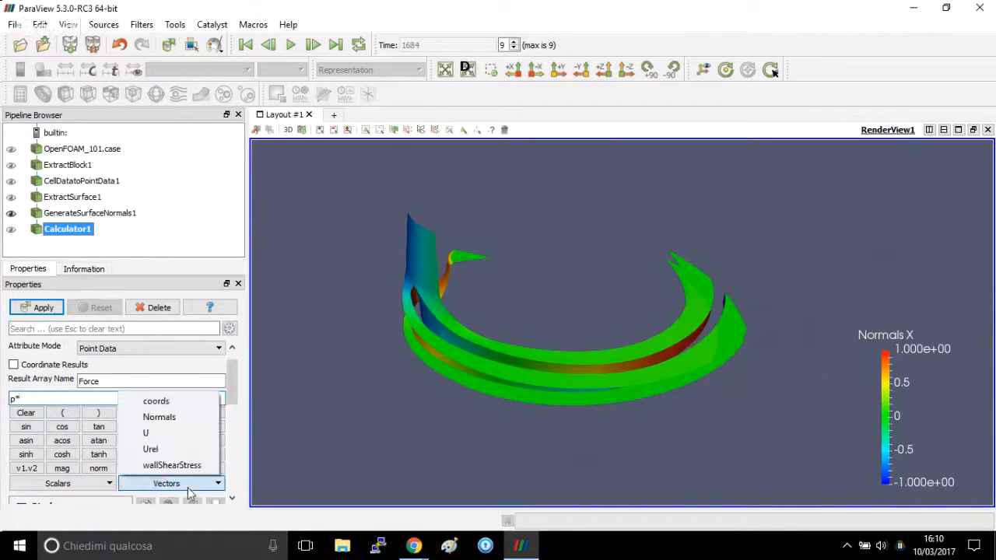
pyautogui.click(181, 420)
pyautogui.write('+')
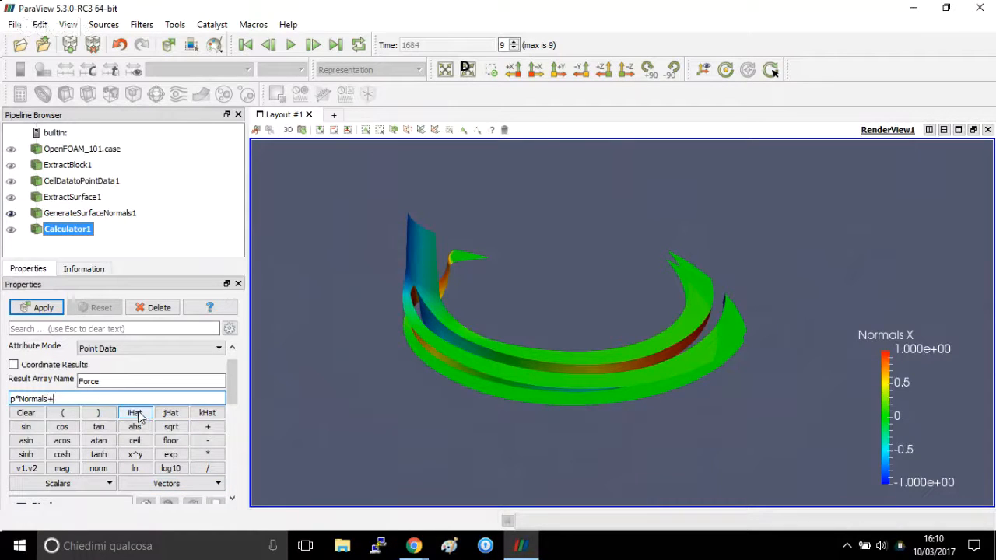
pyautogui.click(192, 482)
pyautogui.click(190, 402)
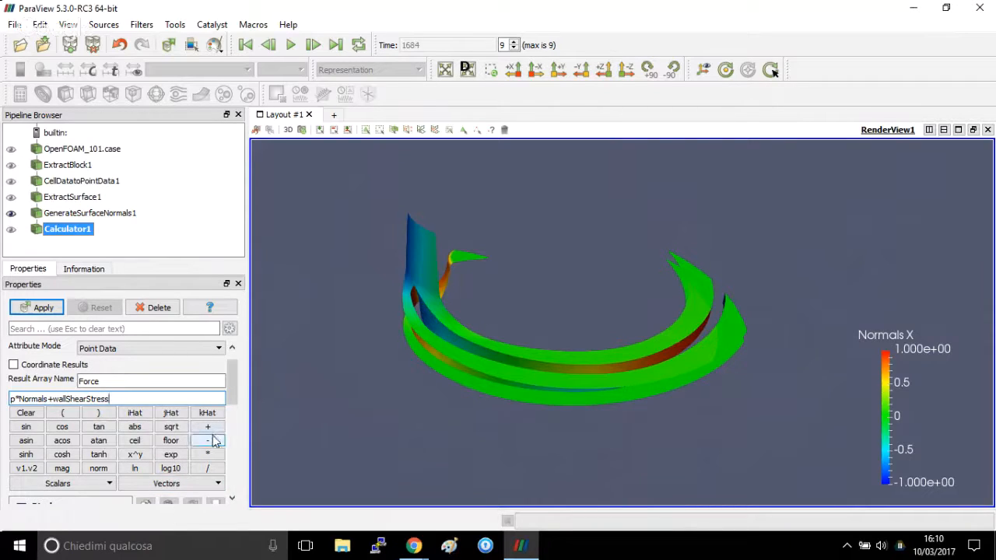
# Enclose the Force expression in parentheses, multiply it by 1000, and apply the calculator.
pyautogui.press('End')
pyautogui.write(')')
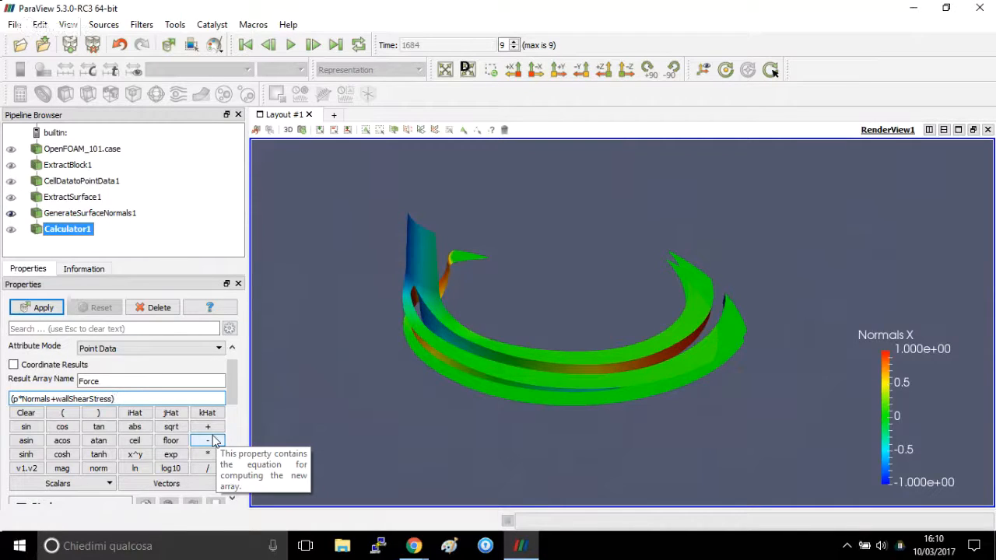
pyautogui.write('*1000')
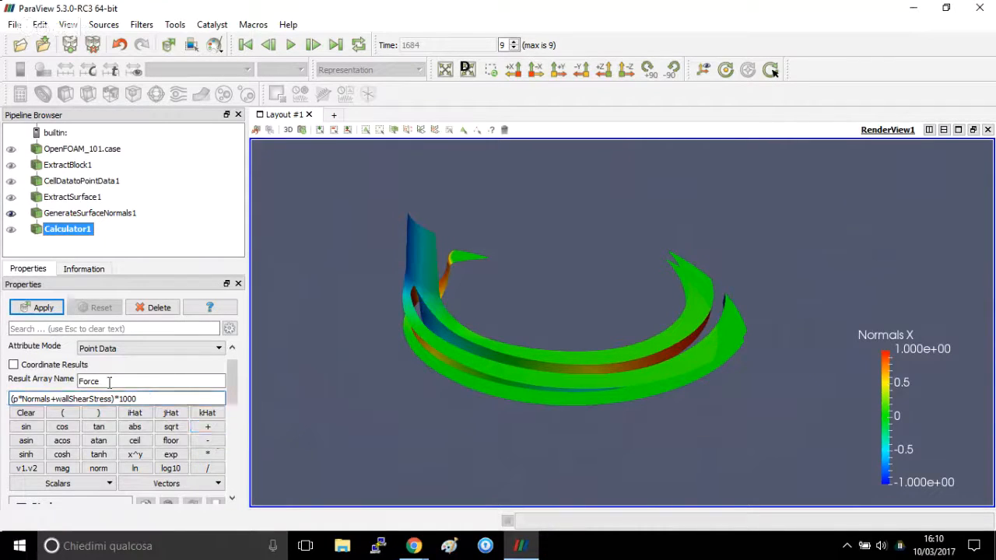
pyautogui.click(28, 308)
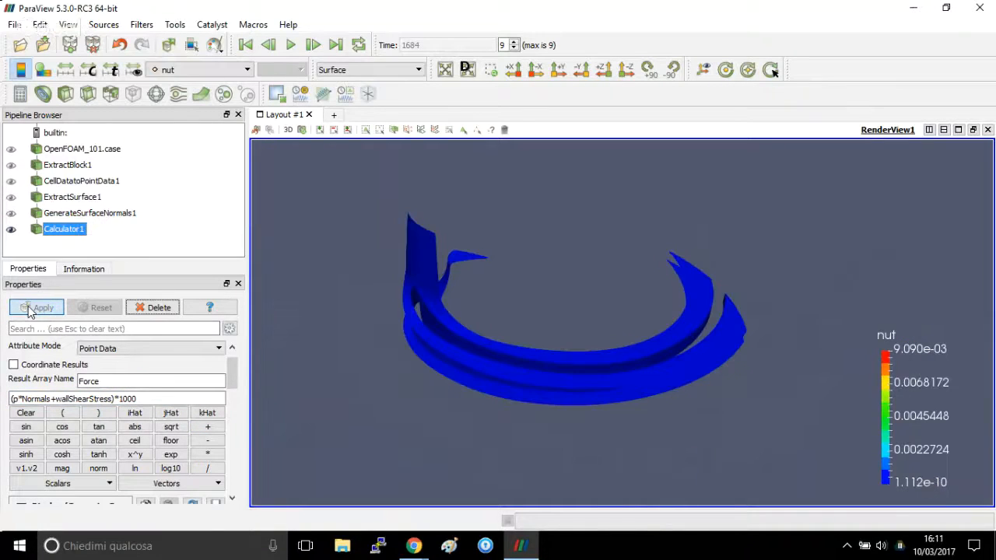
# Colour the calculator result by the Force magnitude.
pyautogui.click(190, 70)
pyautogui.click(199, 93)
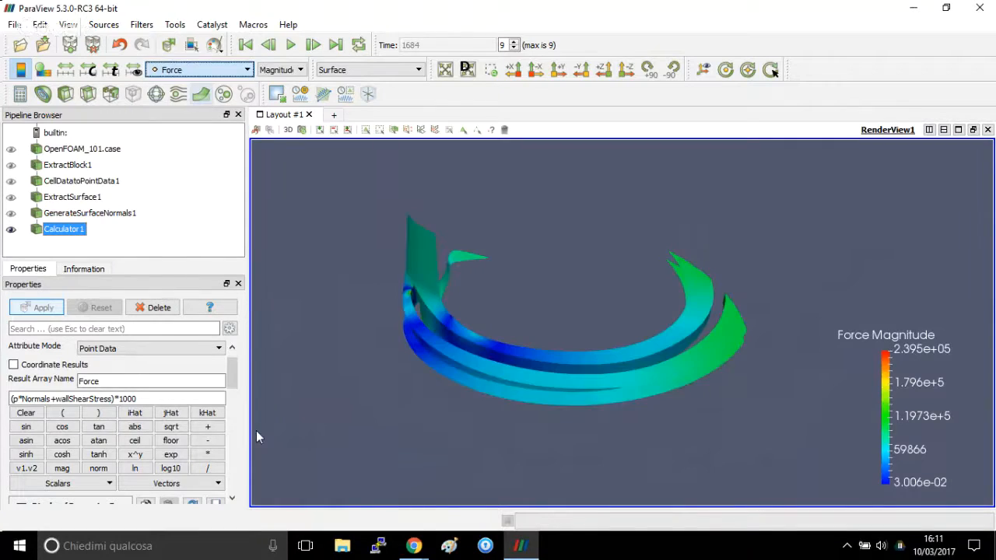
pyautogui.scroll(3, 256, 430)
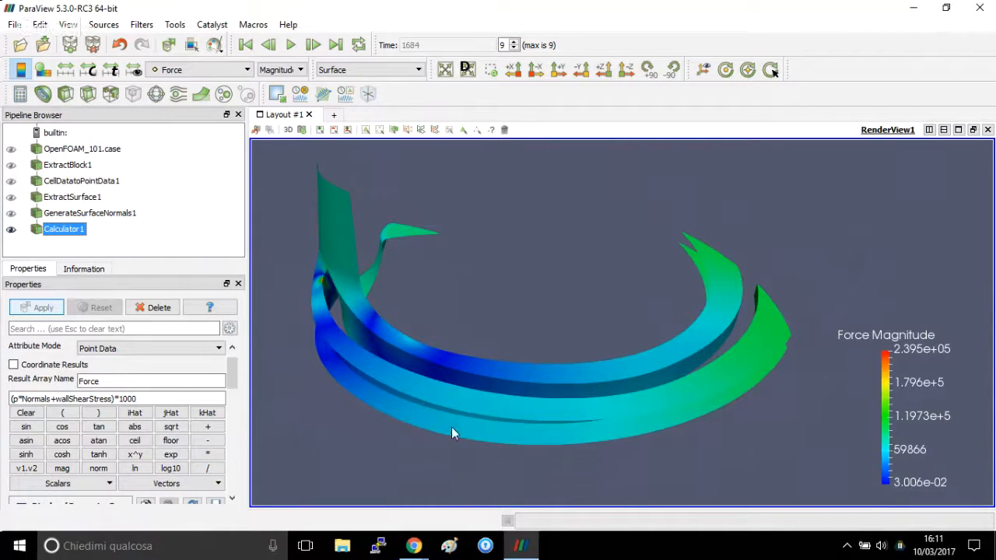
# Apply an Integrate Variables filter to the Force calculator result.
pyautogui.click(142, 24)
pyautogui.click(159, 42)
pyautogui.write('inte')
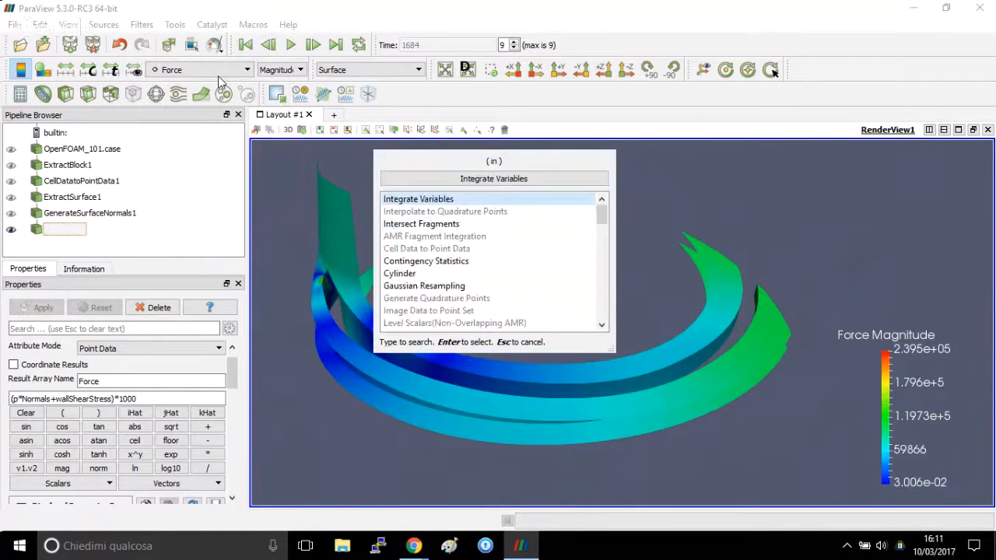
pyautogui.click(494, 178)
pyautogui.click(35, 309)
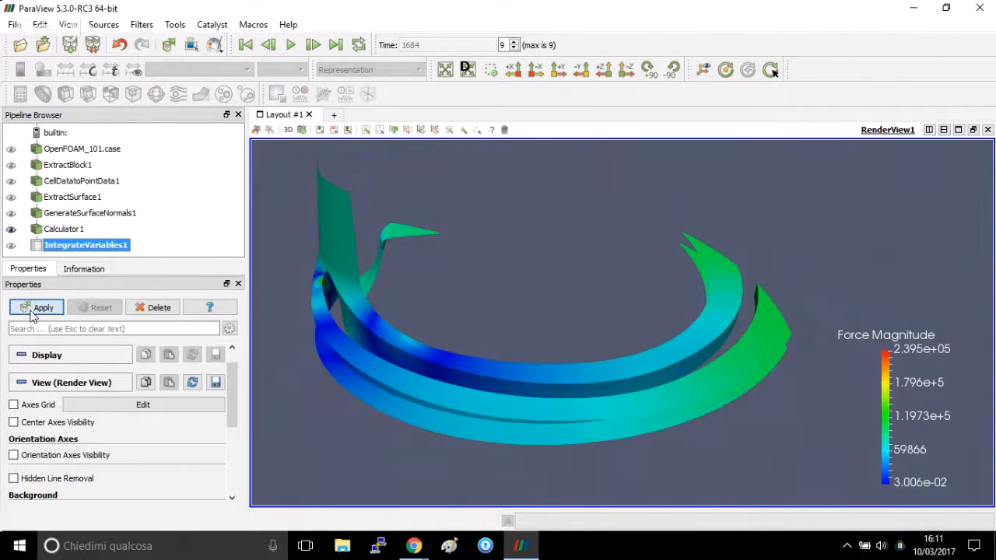
# Select the integrated Force value to read it, and close the spreadsheet view.
pyautogui.click(708, 187)
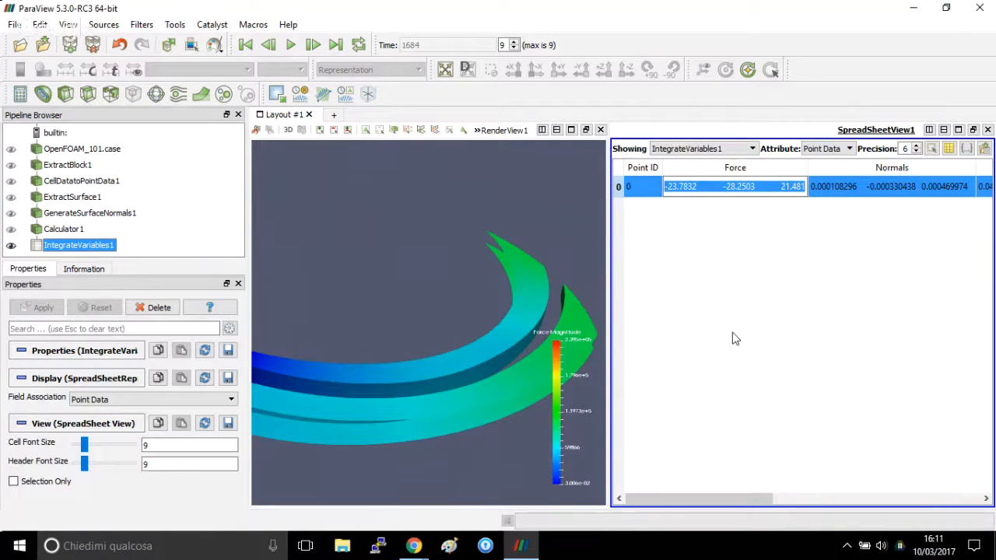
pyautogui.click(988, 130)
pyautogui.moveTo(553, 361); pyautogui.dragTo(607, 363)
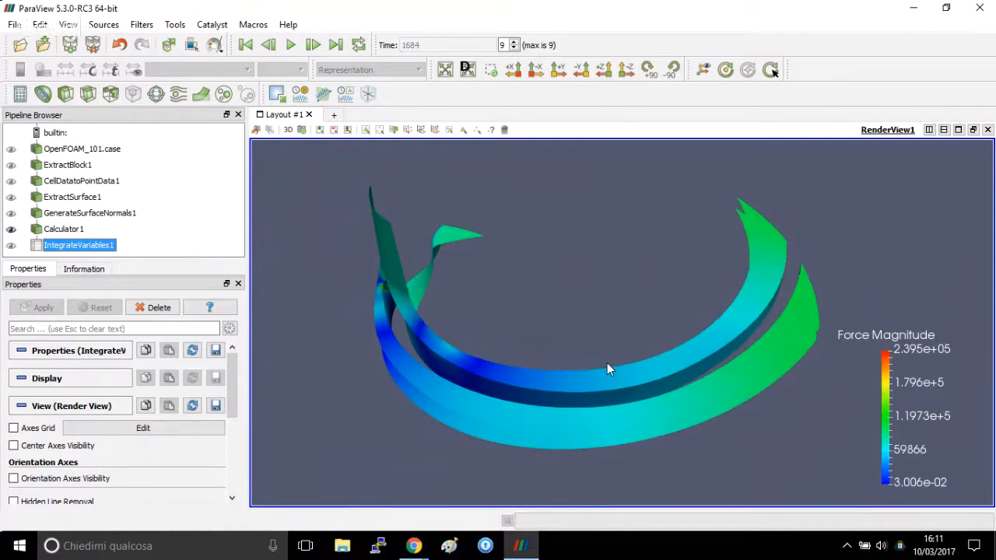
# Add a second Calculator filter to the Force calculator and name its result array Torque.
pyautogui.click(64, 229)
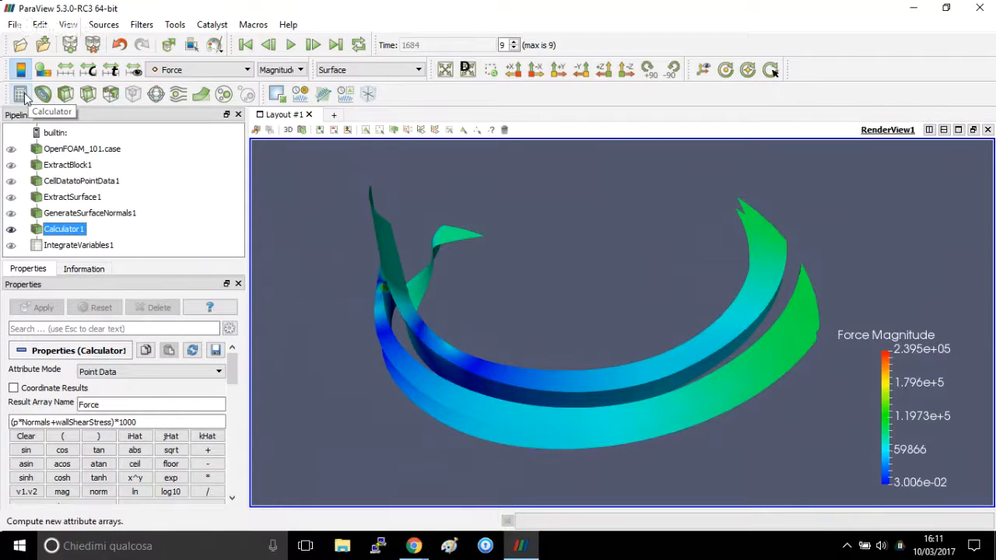
pyautogui.click(21, 95)
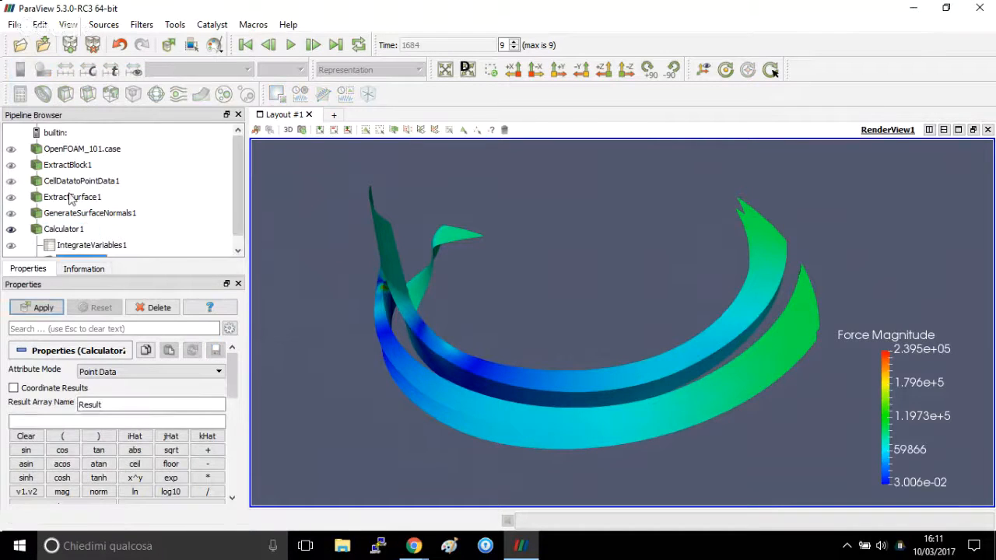
pyautogui.doubleClick(132, 405)
pyautogui.write('Toru')
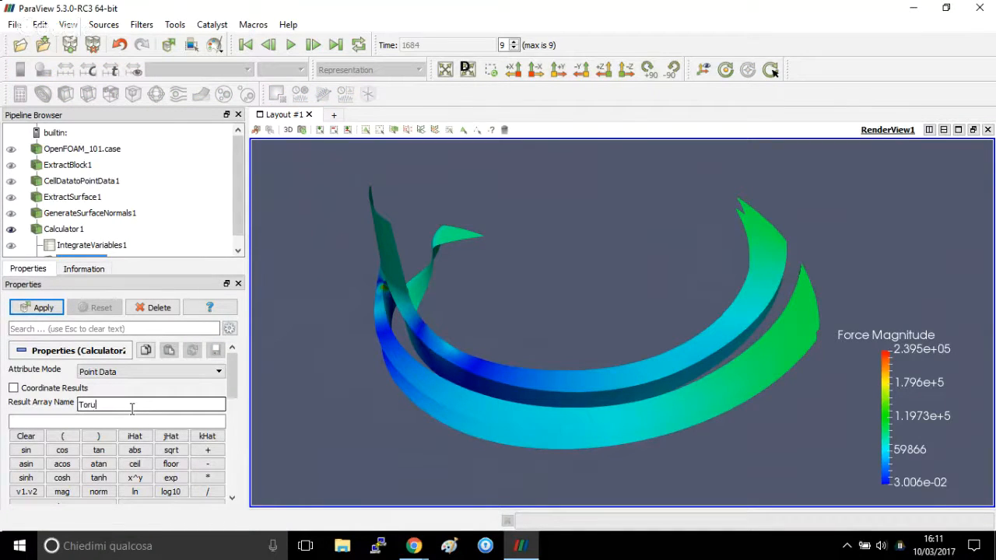
pyautogui.write('ue')
pyautogui.press('Tab')
# Begin the Torque calculator's expression as a cross product with the Force vector as first argument: cross(Force,.
pyautogui.scroll(-1, 235, 393)
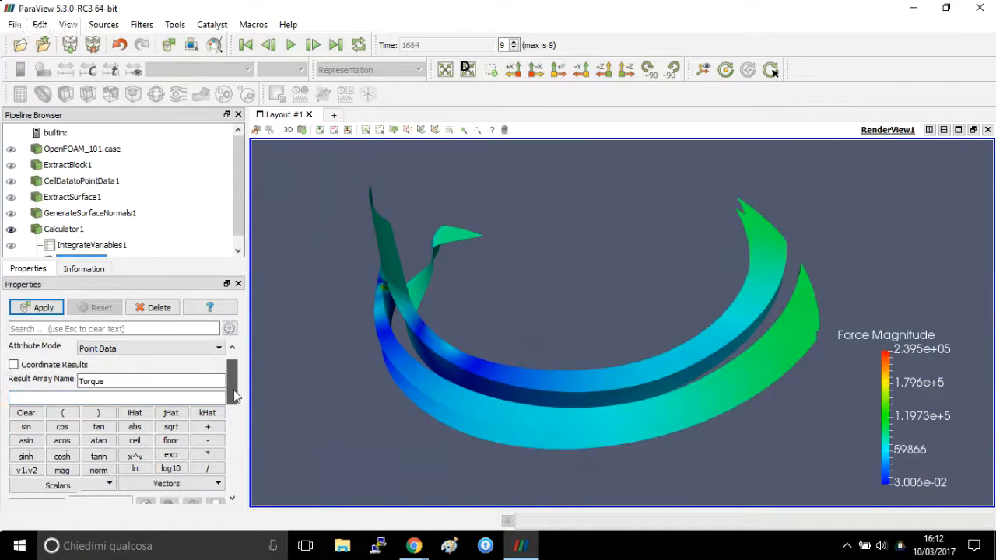
pyautogui.scroll(-1, 235, 396)
pyautogui.click(162, 365)
pyautogui.write('cr')
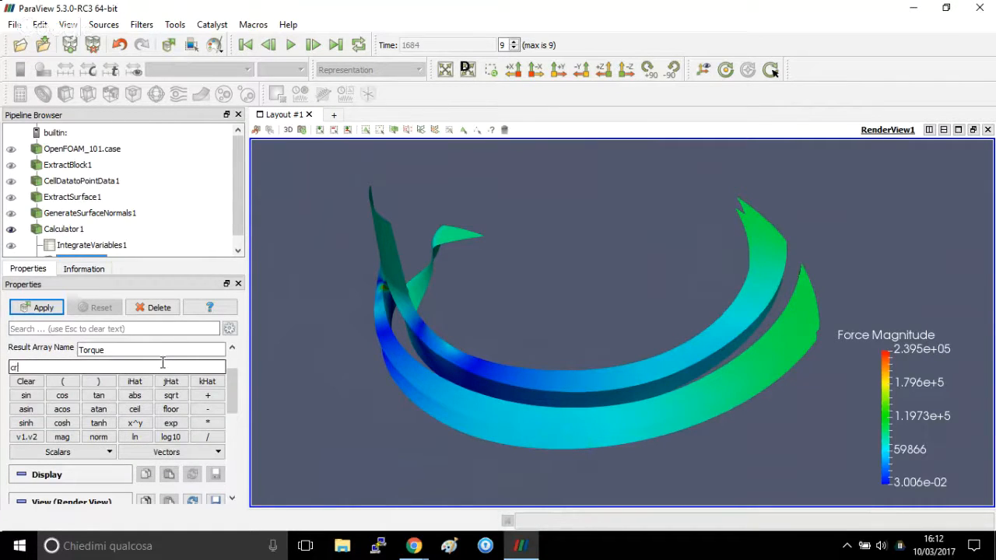
pyautogui.write('oss(')
pyautogui.click(171, 456)
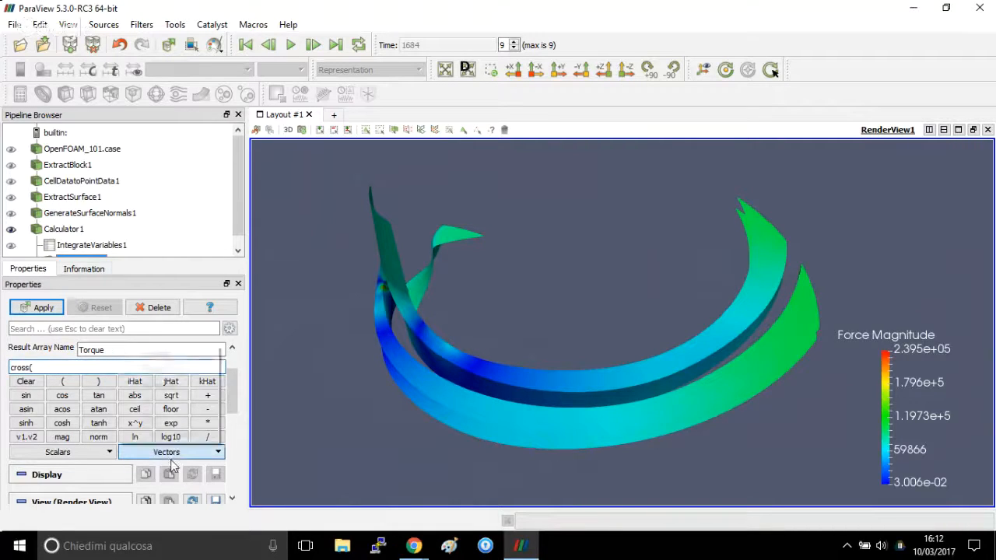
pyautogui.click(180, 371)
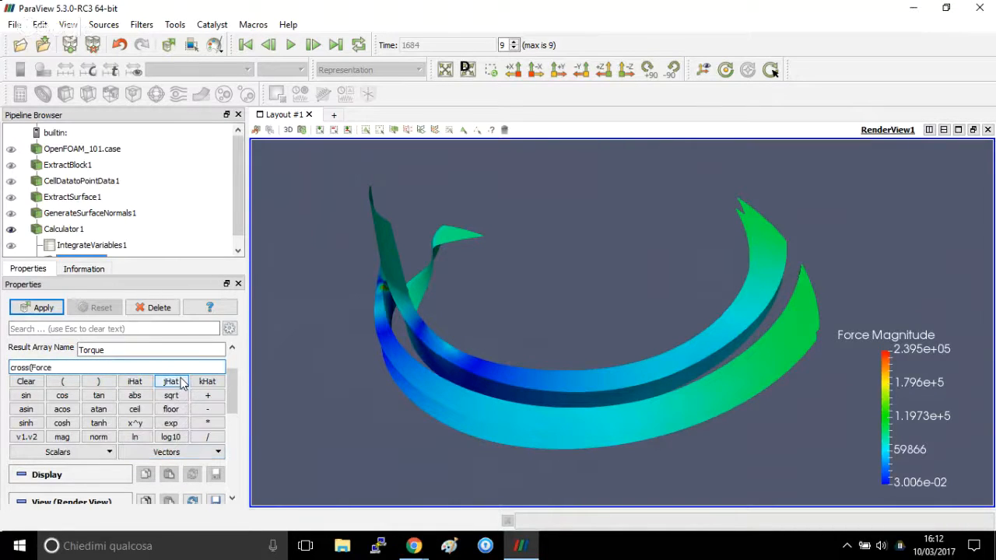
pyautogui.write(',')
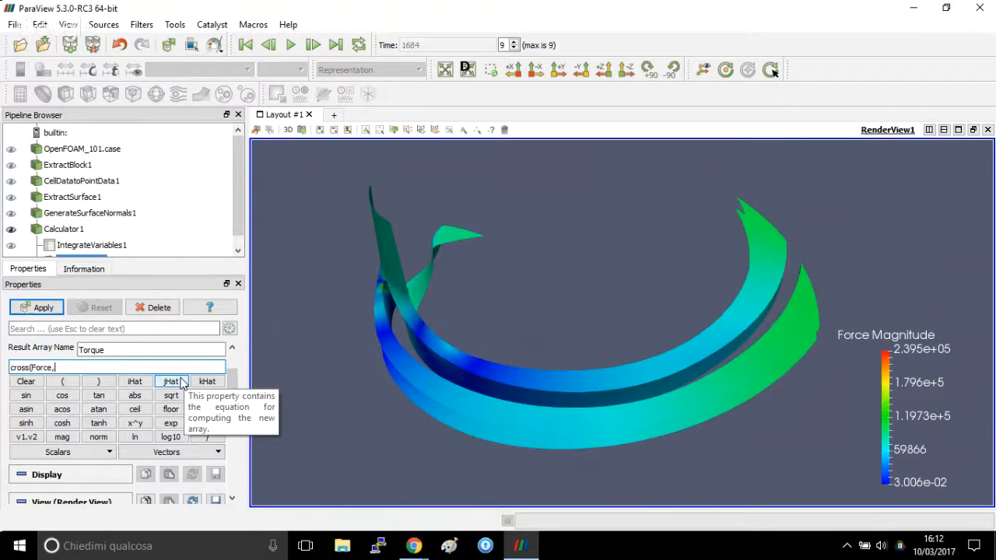
# Enter the reference point 0*iHat+0*jHat+0*kHat in the second argument of the cross product.
pyautogui.write('0')
pyautogui.click(134, 381)
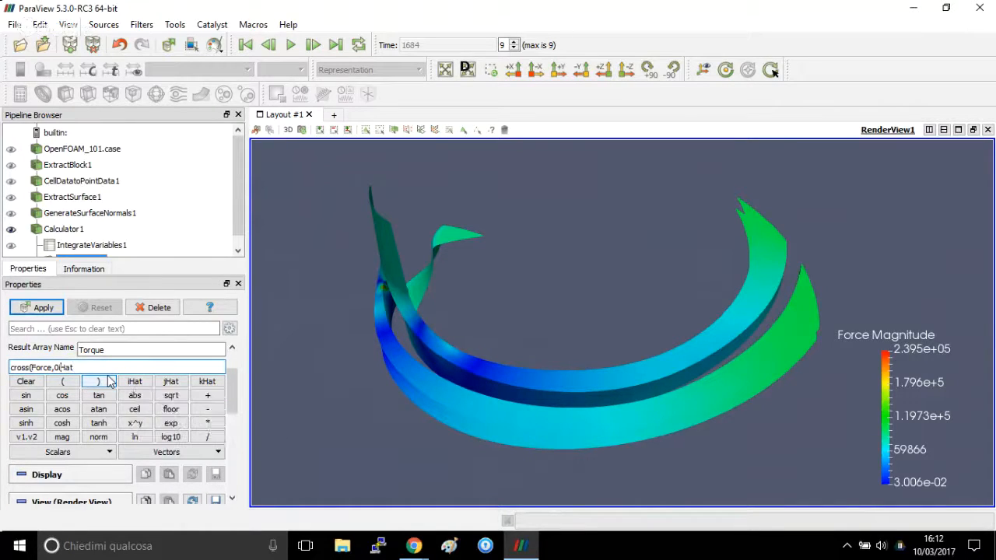
pyautogui.write('*iHat+0')
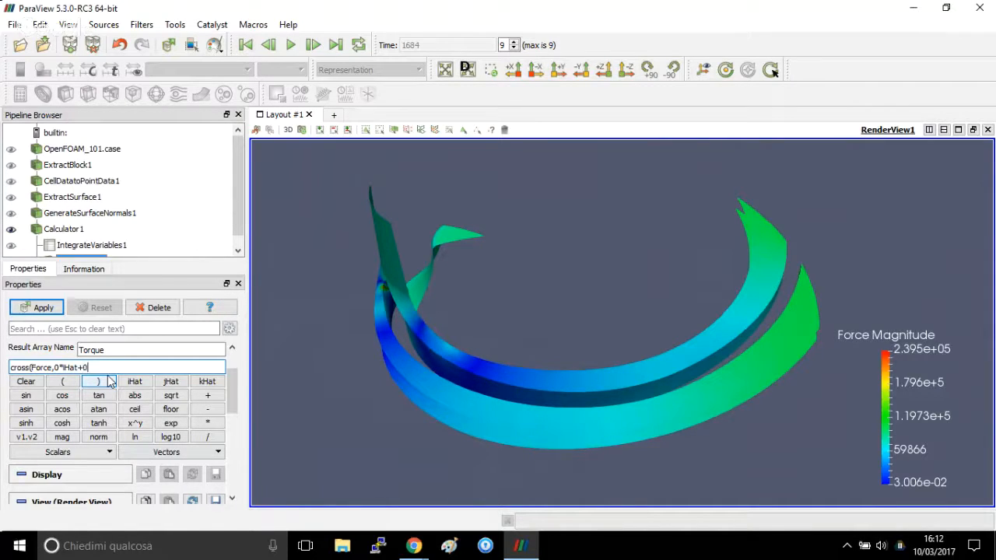
pyautogui.click(171, 384)
pyautogui.write('*iHat+0*')
pyautogui.click(206, 386)
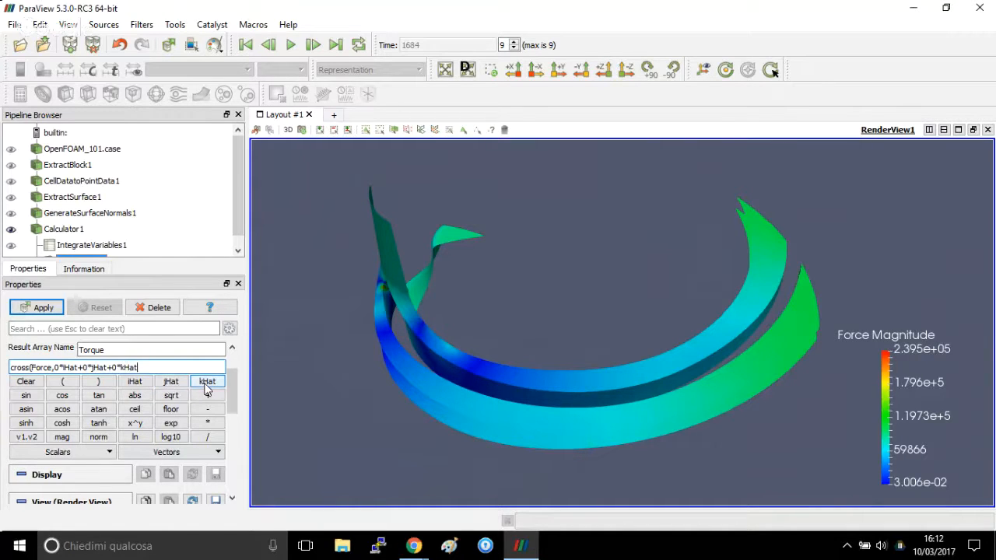
# Subtract coords from the reference point, close the cross product's parenthesis and apply the calculator.
pyautogui.write('-')
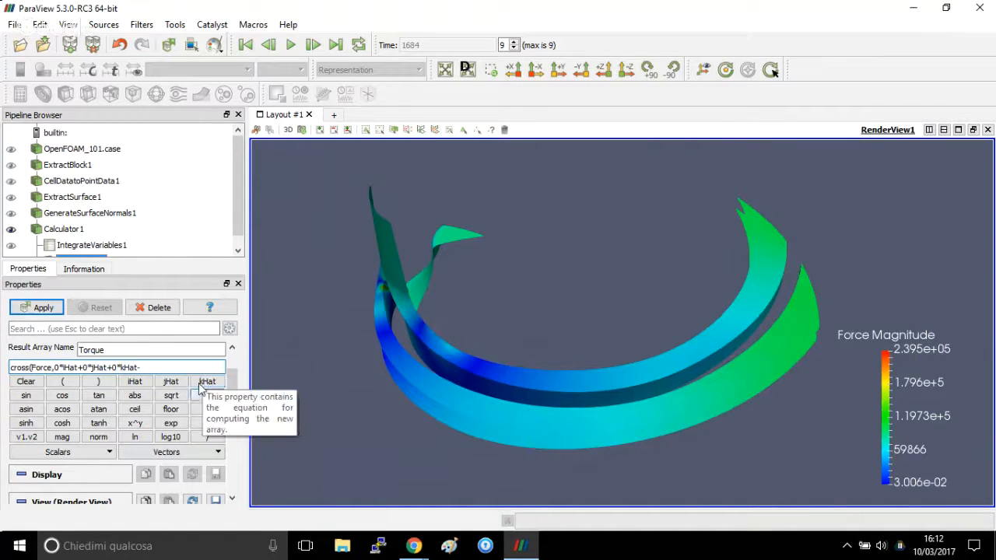
pyautogui.click(200, 452)
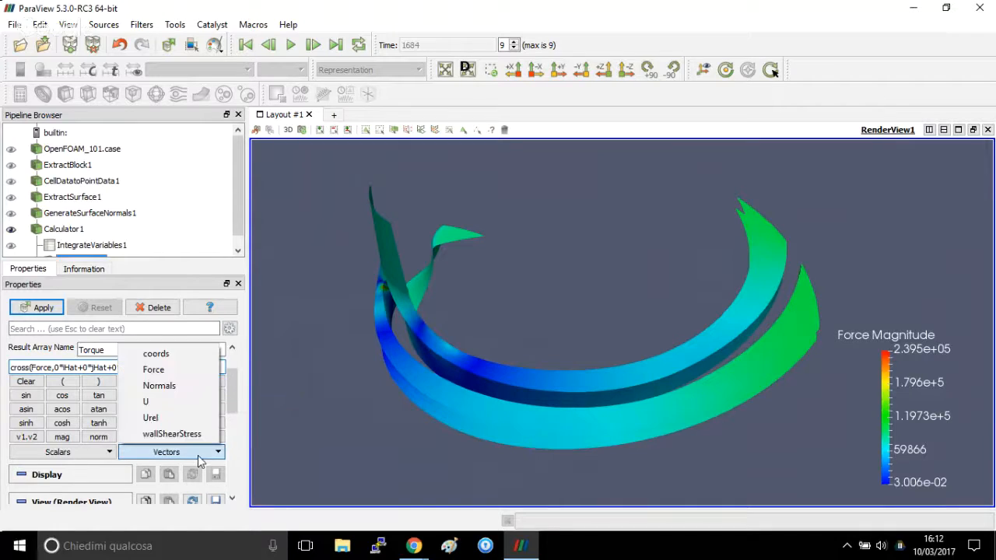
pyautogui.click(189, 356)
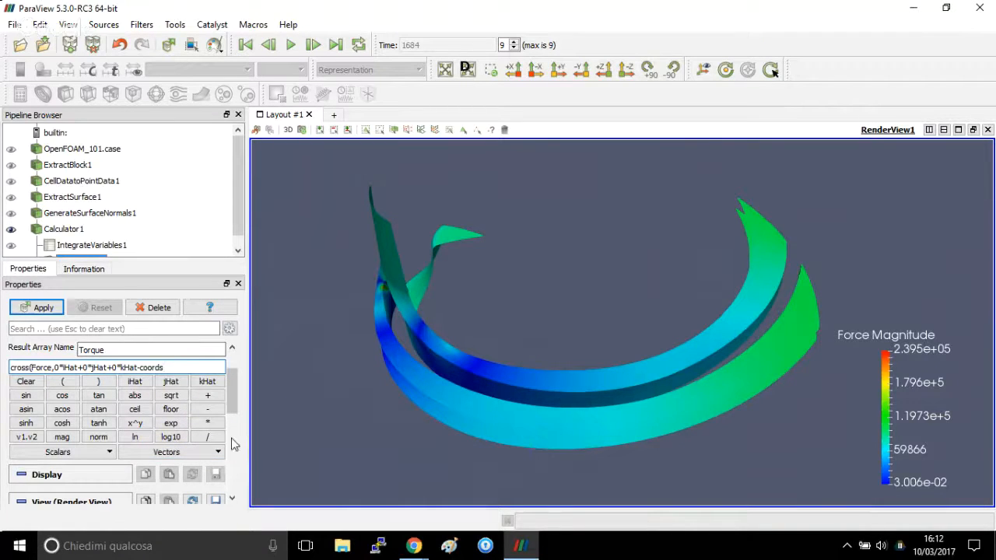
pyautogui.write(')')
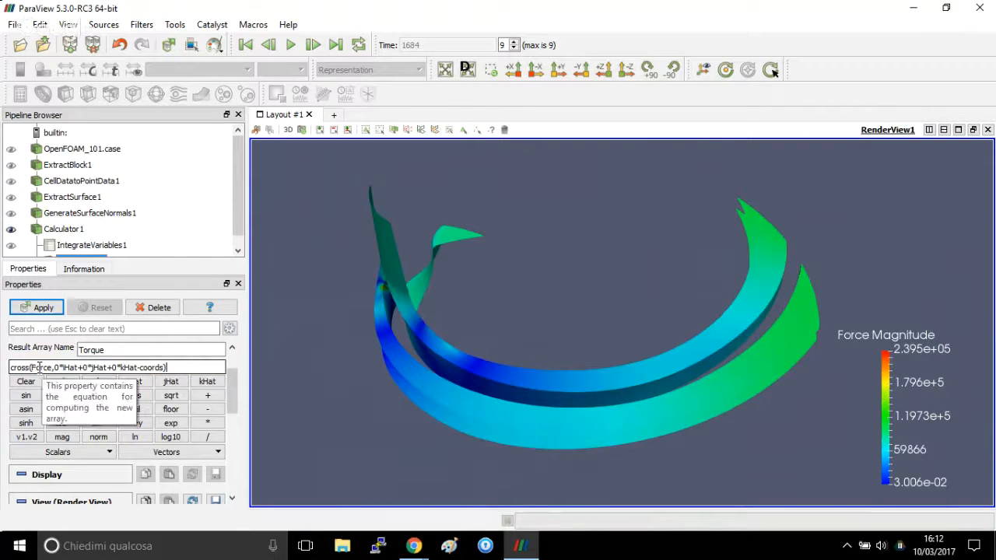
pyautogui.click(39, 308)
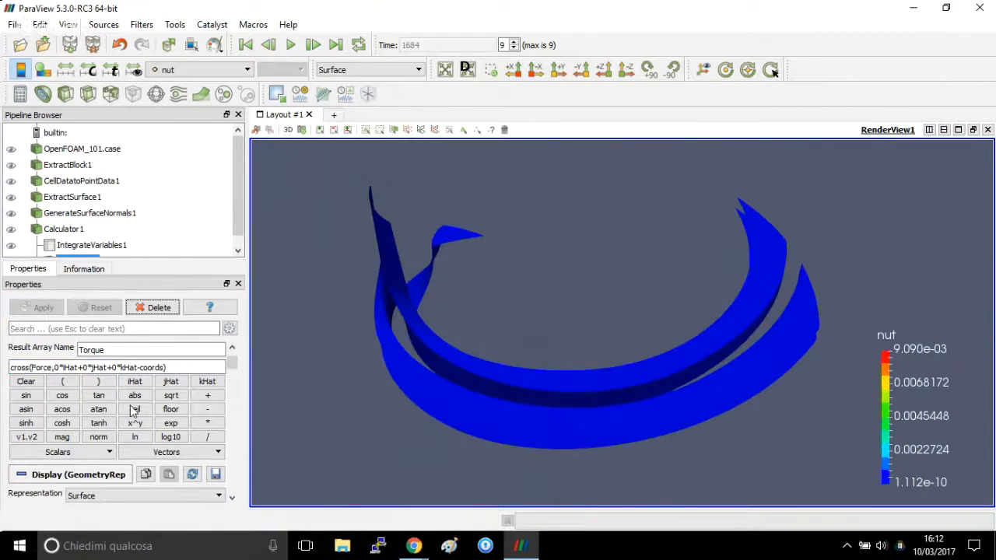
# Colour the second calculator's surfaces by the Torque magnitude.
pyautogui.click(191, 71)
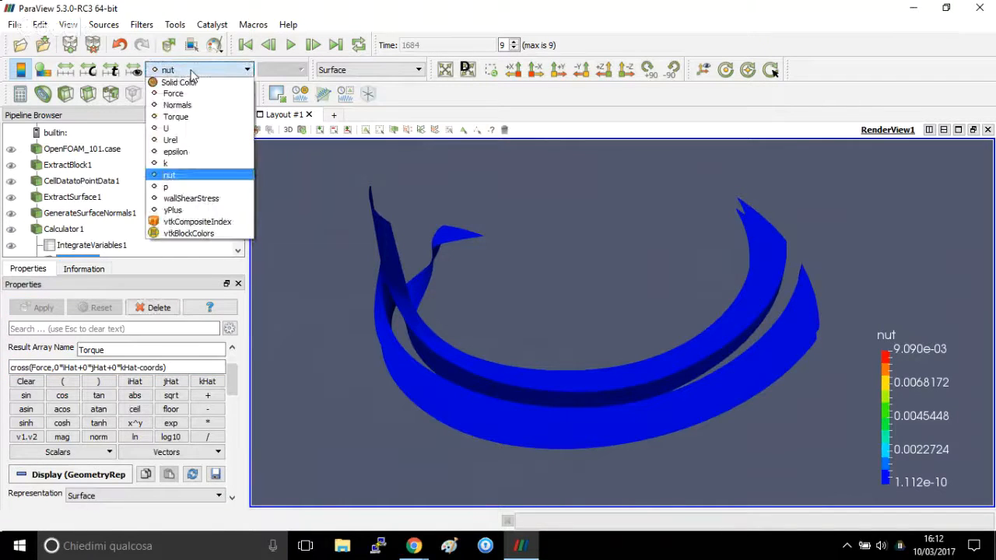
pyautogui.click(205, 118)
pyautogui.moveTo(366, 331)
pyautogui.mouseDown()
pyautogui.moveTo(404, 347)
pyautogui.moveTo(394, 352)
pyautogui.moveTo(403, 383)
pyautogui.moveTo(488, 341)
pyautogui.moveTo(429, 397)
pyautogui.moveTo(366, 335)
pyautogui.mouseUp()
# Apply an Integrate Variables filter to the Torque calculator result and select the integrated Torque value to read it.
pyautogui.click(115, 26)
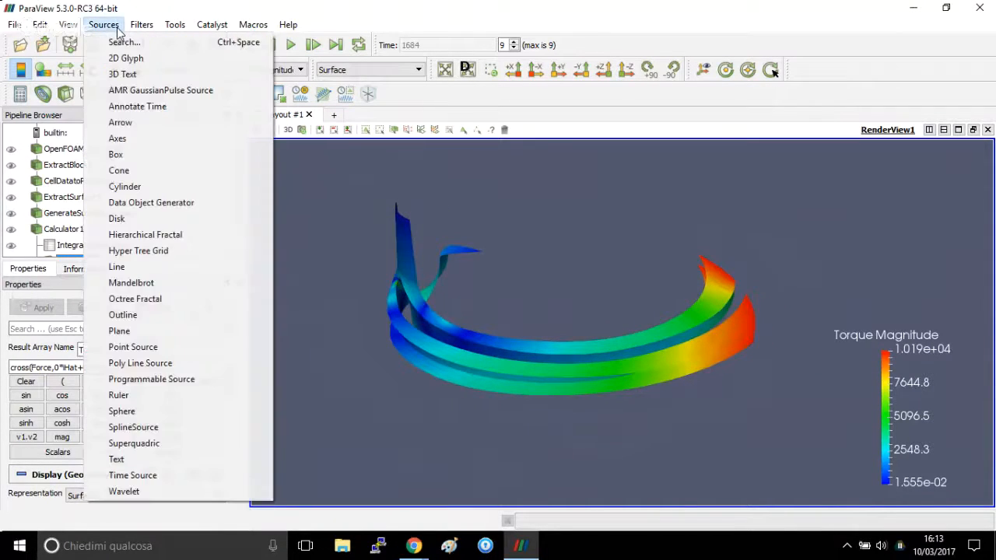
pyautogui.click(125, 42)
pyautogui.write('inte')
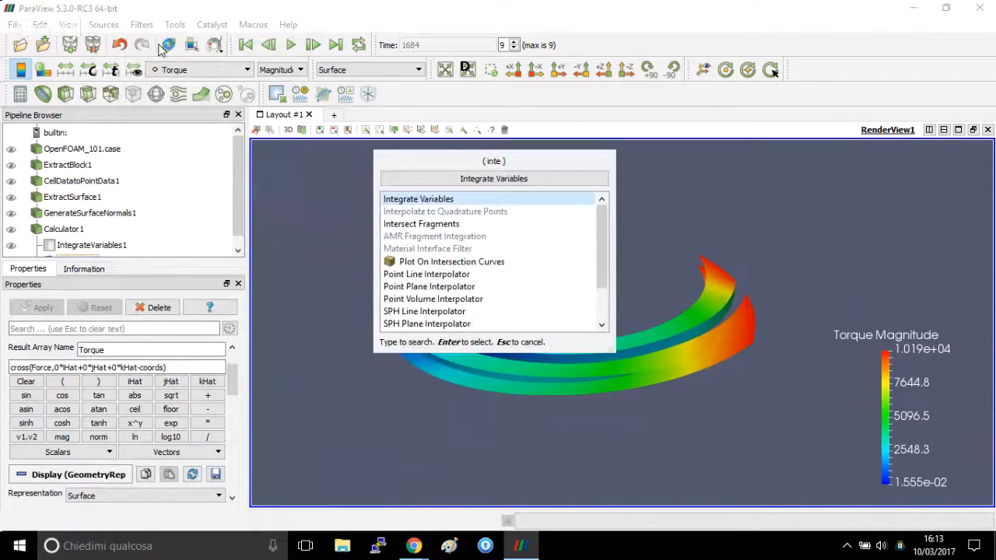
pyautogui.press('Escape')
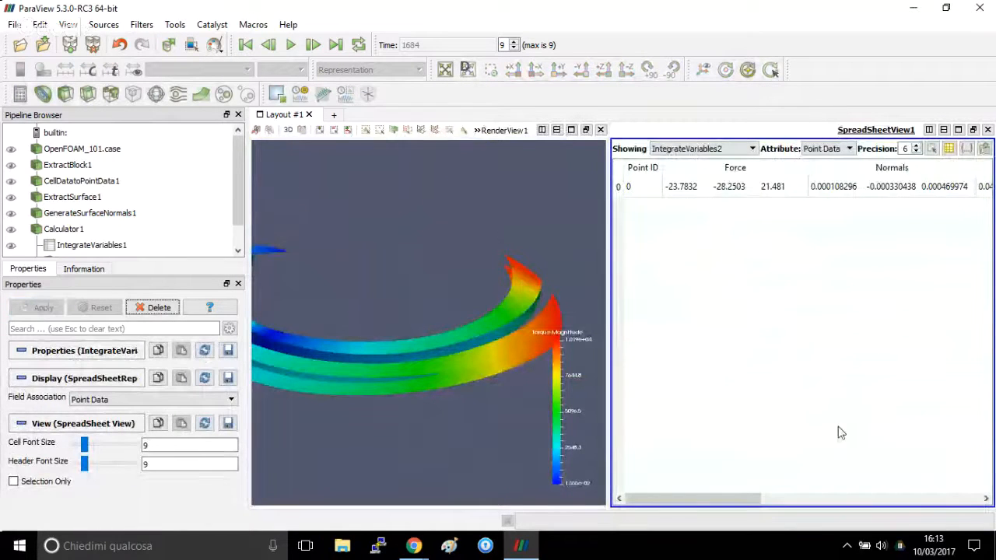
pyautogui.moveTo(728, 498); pyautogui.dragTo(814, 494)
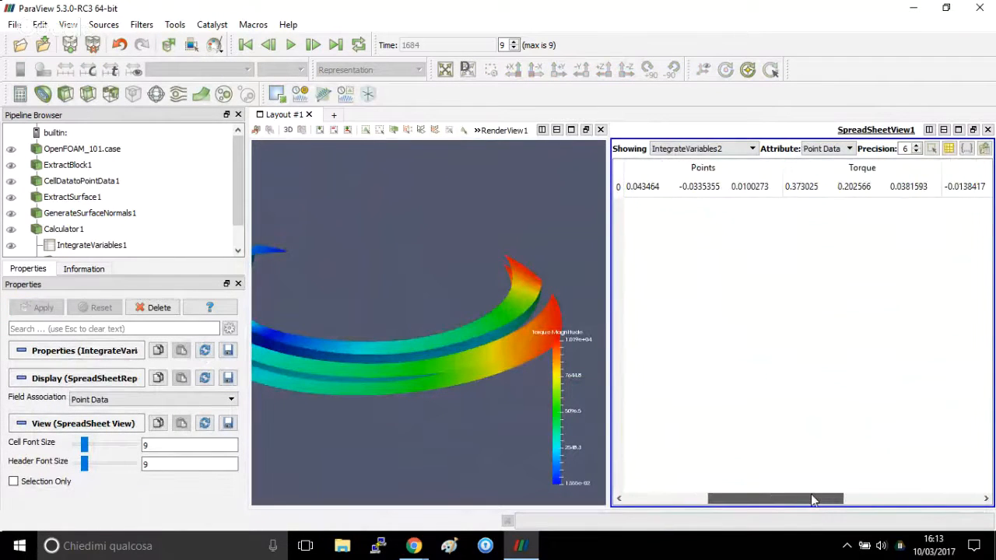
pyautogui.click(862, 189)
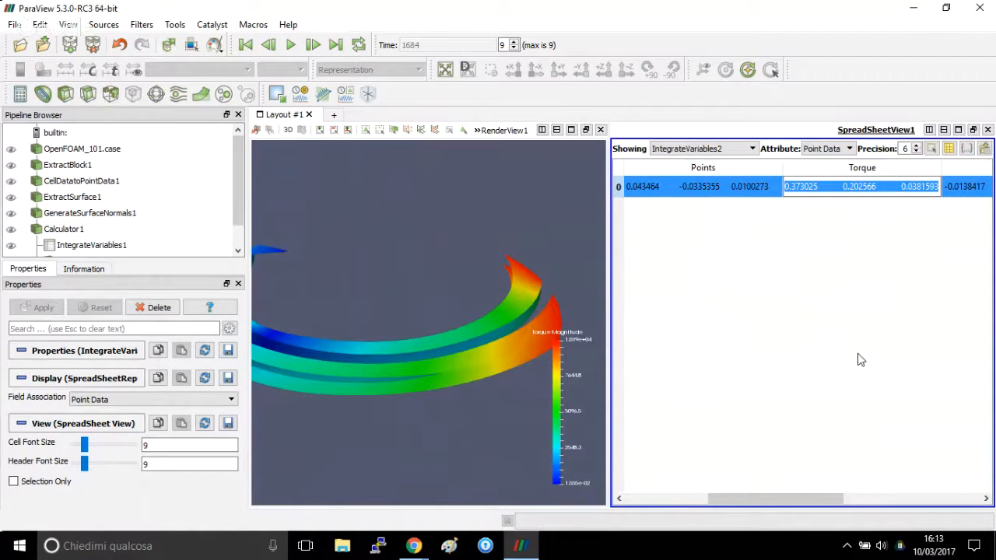
# Show the orientation axes in the render view and select the integrated Torque value again to relate its components to the axes.
pyautogui.click(404, 443)
pyautogui.moveTo(404, 436); pyautogui.dragTo(530, 434)
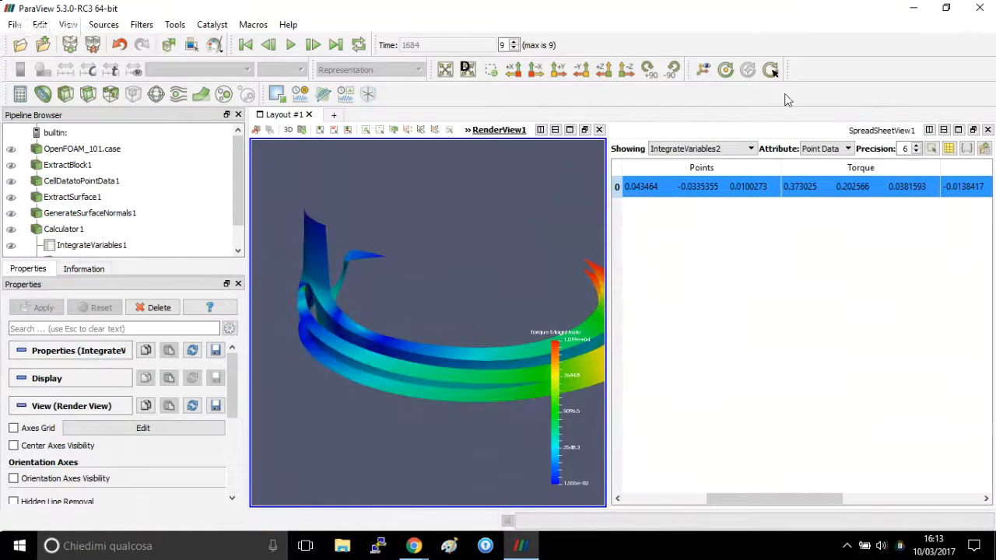
pyautogui.click(702, 70)
pyautogui.moveTo(468, 334); pyautogui.dragTo(452, 353)
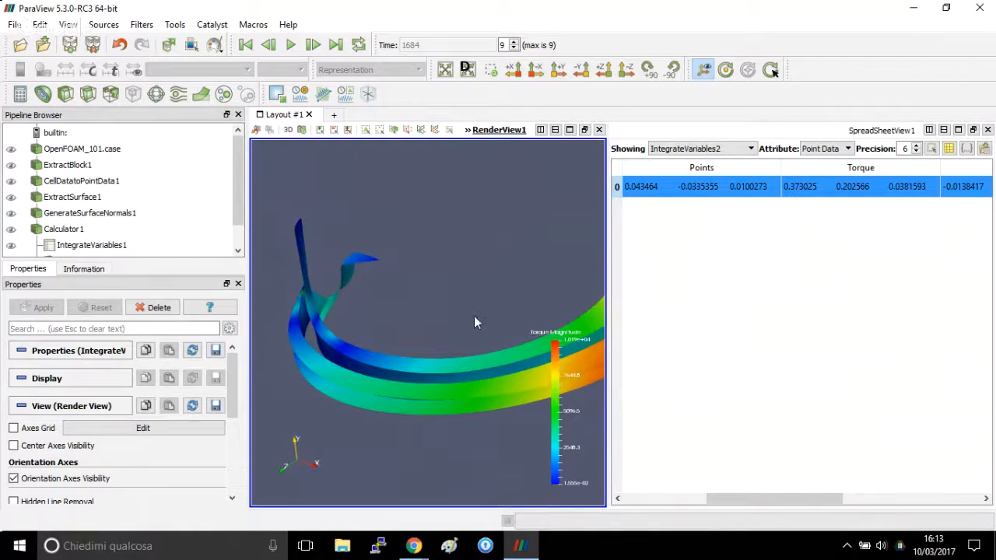
pyautogui.moveTo(474, 317); pyautogui.dragTo(438, 325)
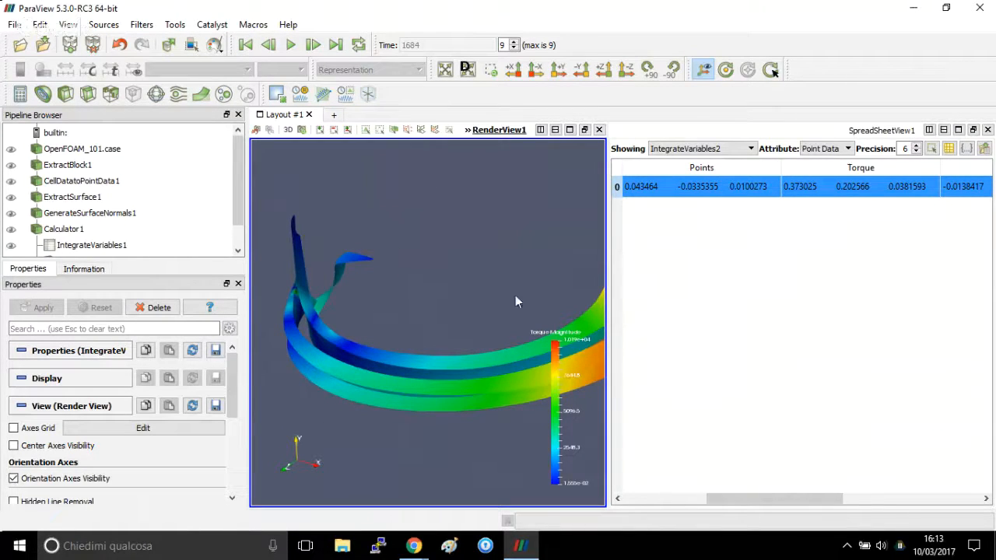
pyautogui.click(846, 194)
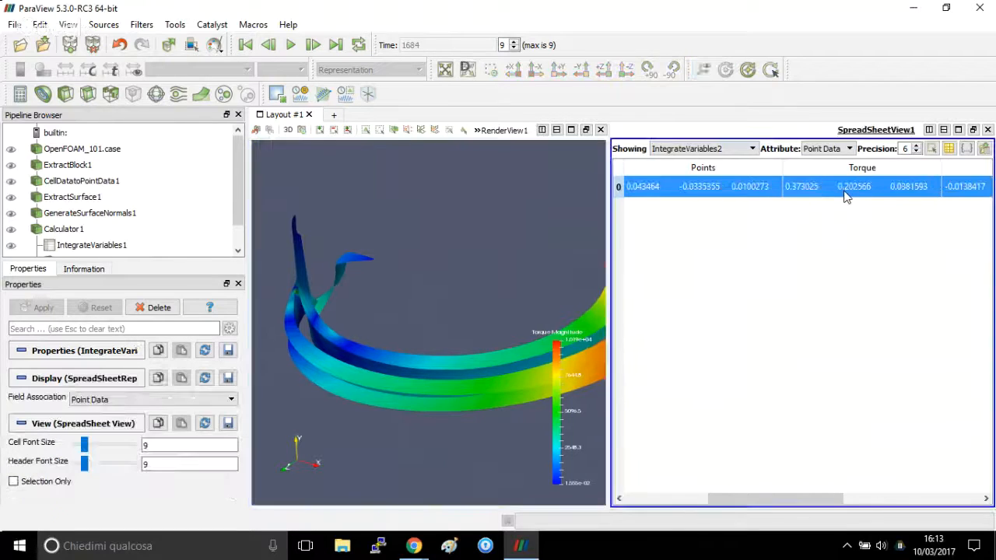
pyautogui.click(846, 193)
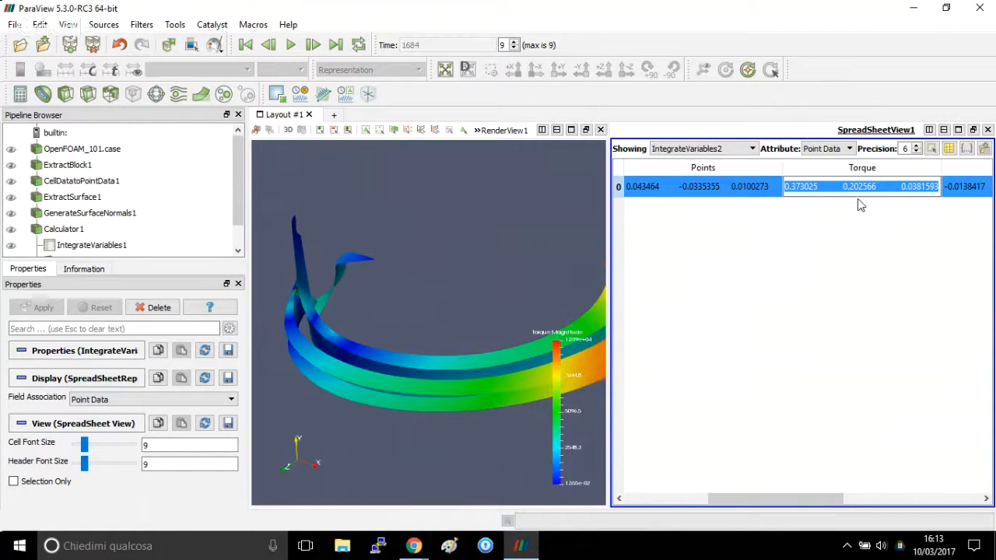
# Close the spreadsheet view and enlarge the Pipeline Browser to fit the whole filter chain.
pyautogui.click(988, 130)
pyautogui.click(989, 130)
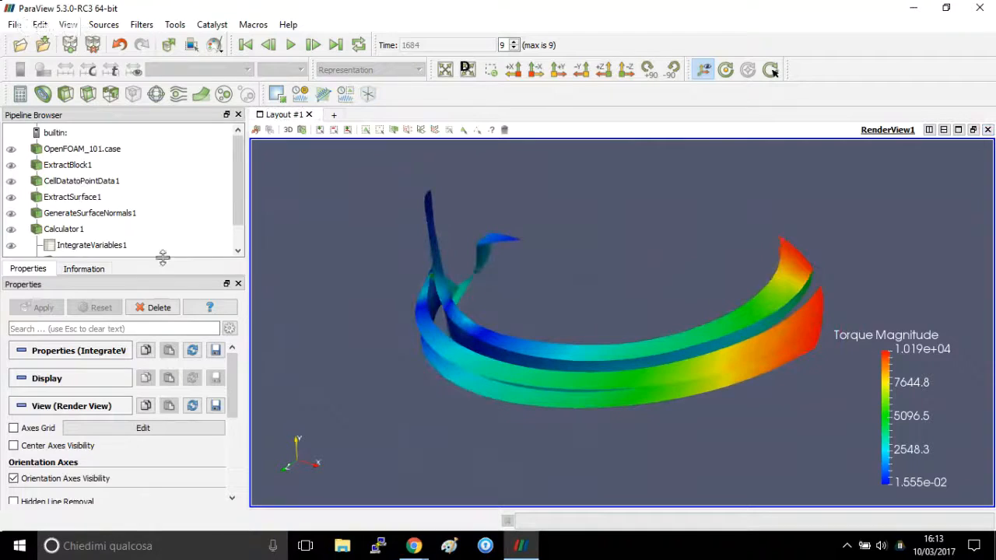
pyautogui.moveTo(163, 259); pyautogui.dragTo(162, 313)
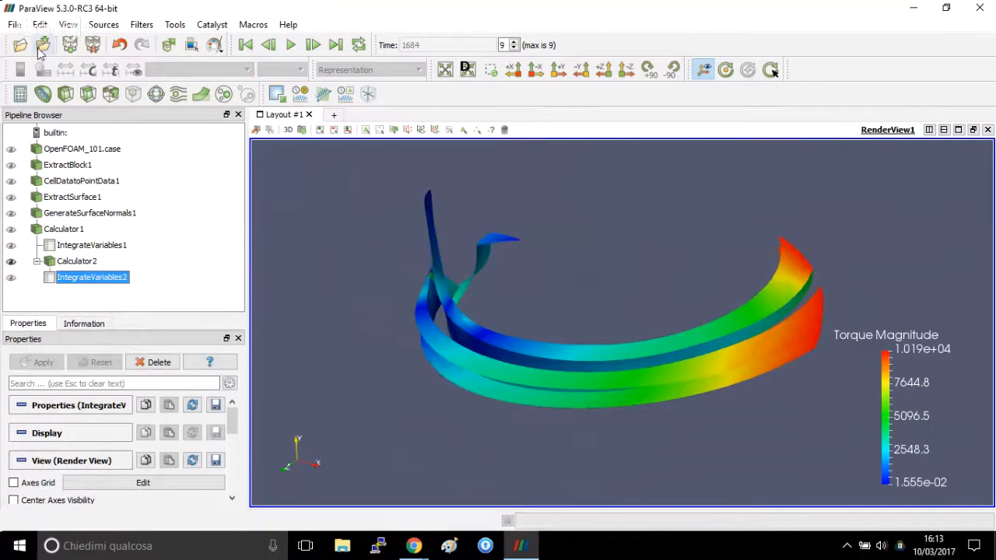
pyautogui.click(13, 26)
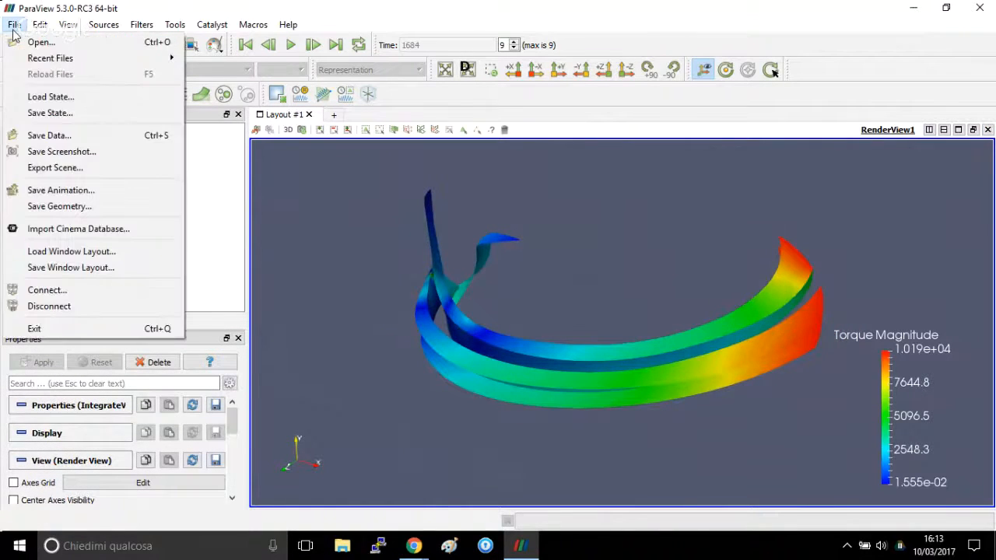
pyautogui.click(58, 113)
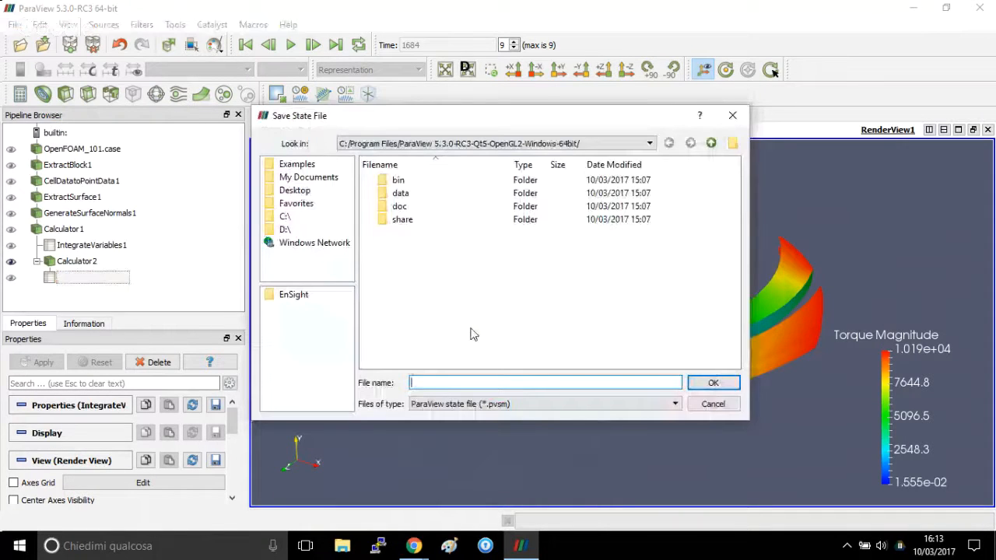
pyautogui.click(714, 403)
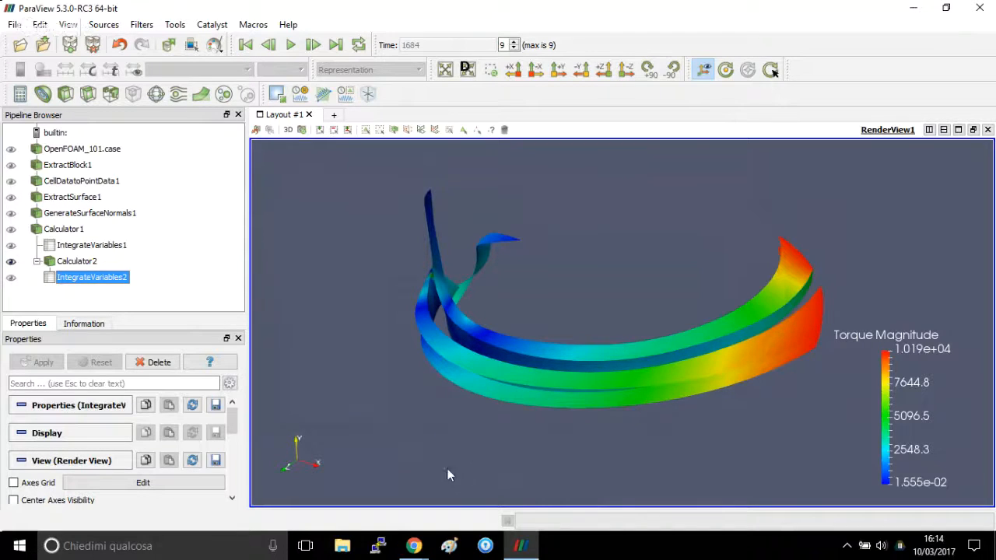
pyautogui.click(414, 546)
pyautogui.click(438, 497)
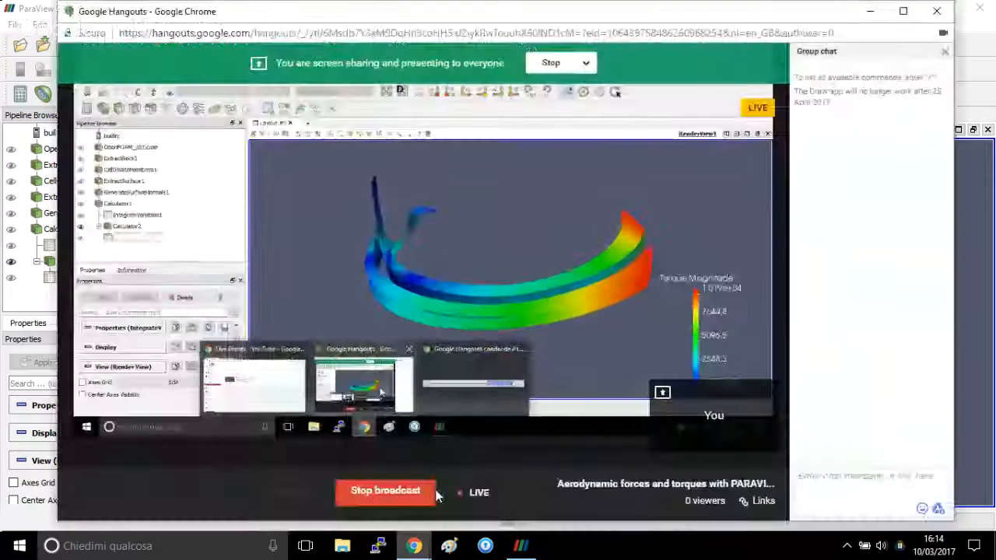
pyautogui.click(385, 492)
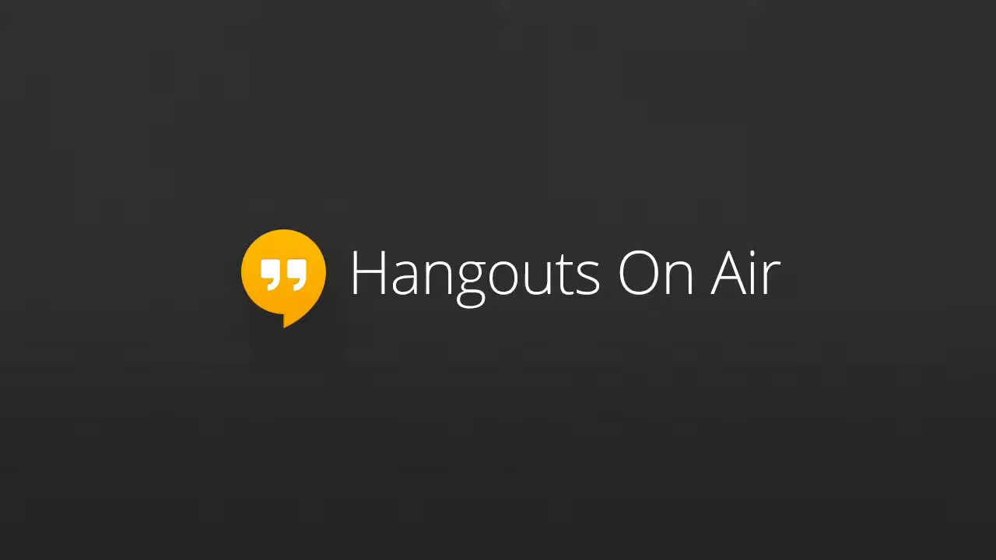